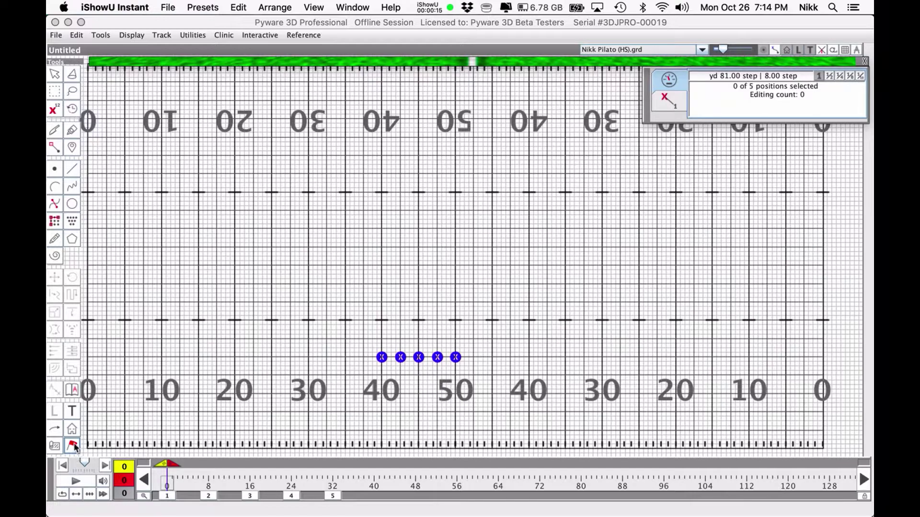
- Open the Visuals Editor from the red flag tool, keeping the five-performer drill field in view
click(72, 446)
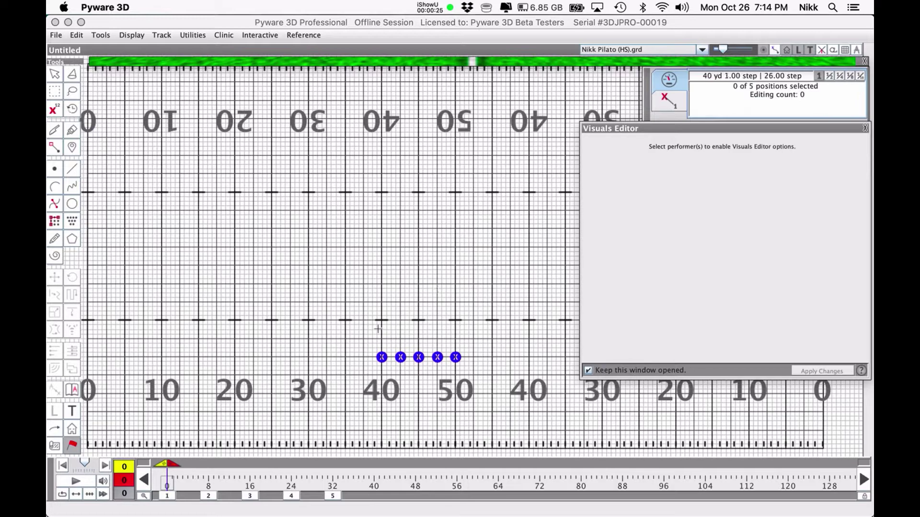
click(351, 350)
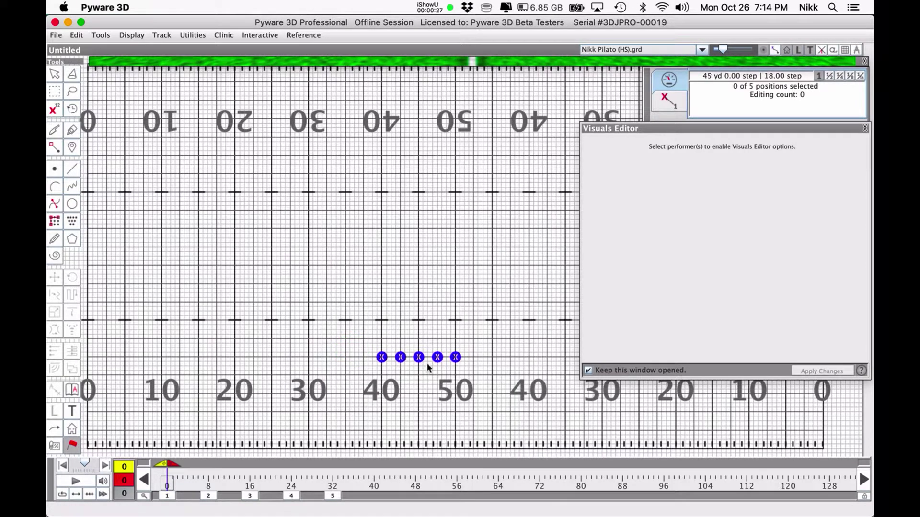
- Box-select all five performers with the arrow tool and show them in 3D Real View
click(359, 339)
click(424, 369)
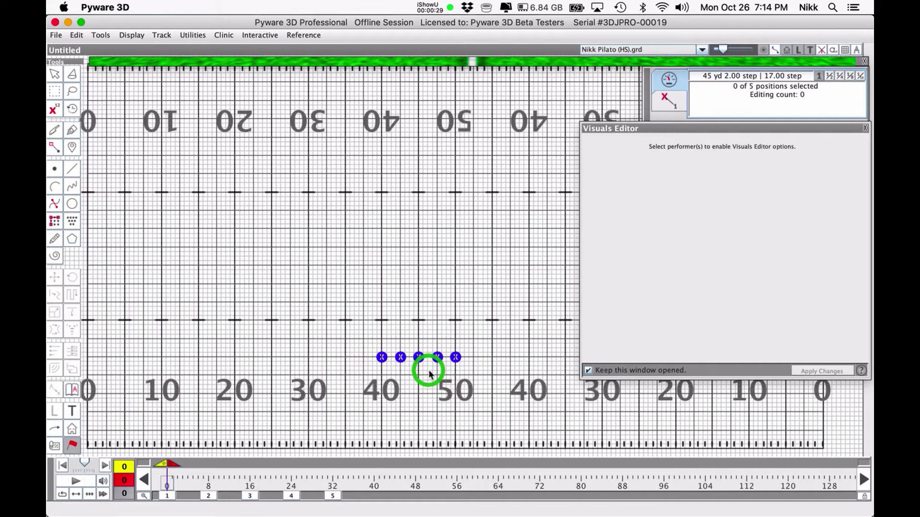
drag(425, 370, 459, 383)
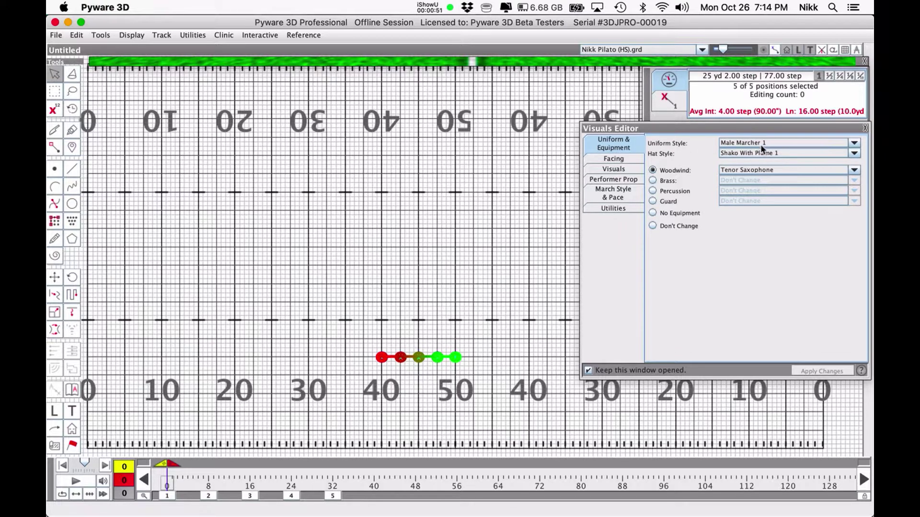
click(406, 61)
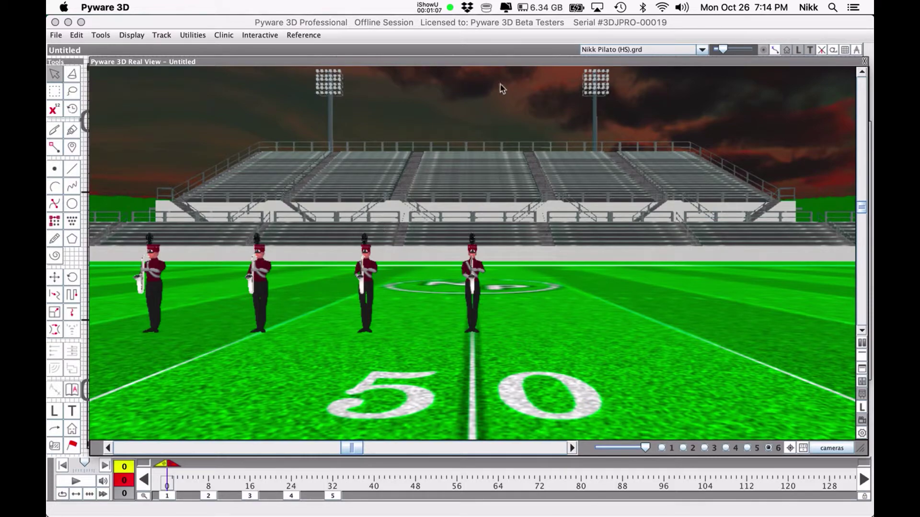
- Collapse the Real View and the Visuals Editor to return to the drill field chart
double_click(481, 65)
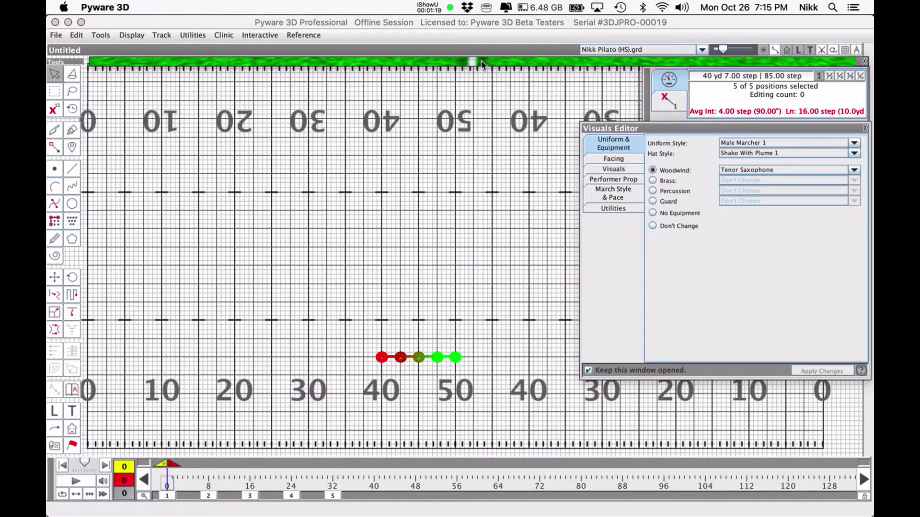
double_click(694, 129)
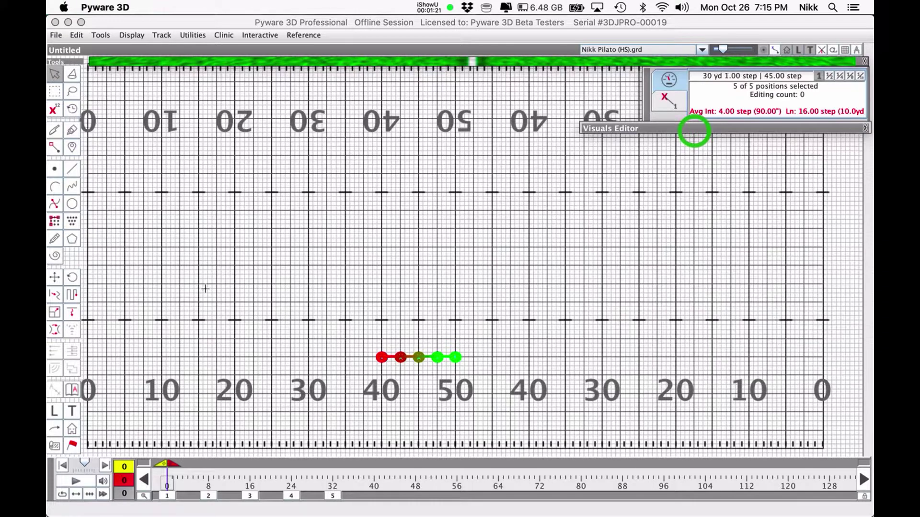
- Clear the performer selection and reopen Real View showing the marchers at the 50-yard line
click(465, 237)
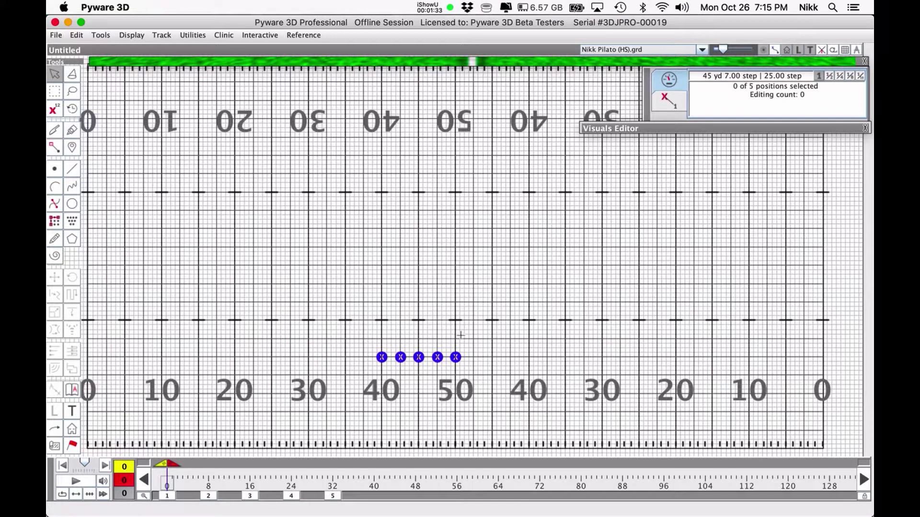
click(376, 65)
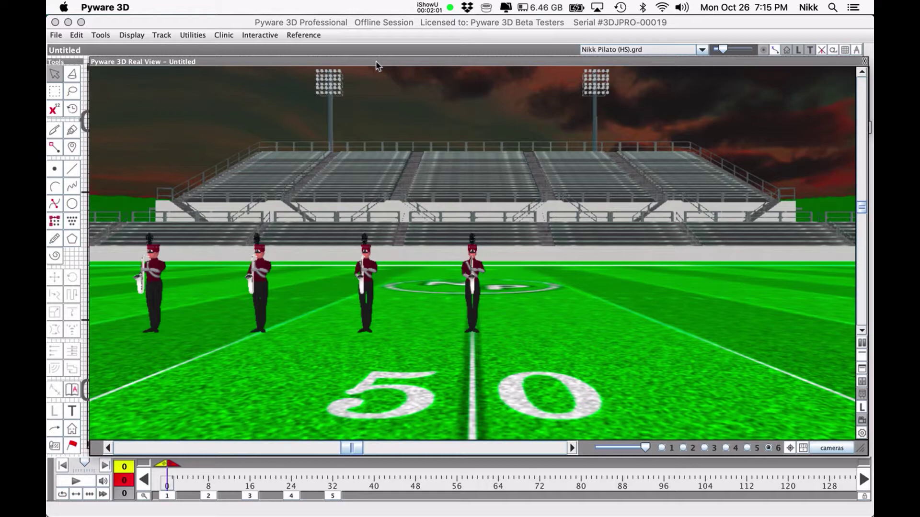
- Collapse Real View, expand the Visuals Editor, select all five performers, and reopen Real View
double_click(376, 62)
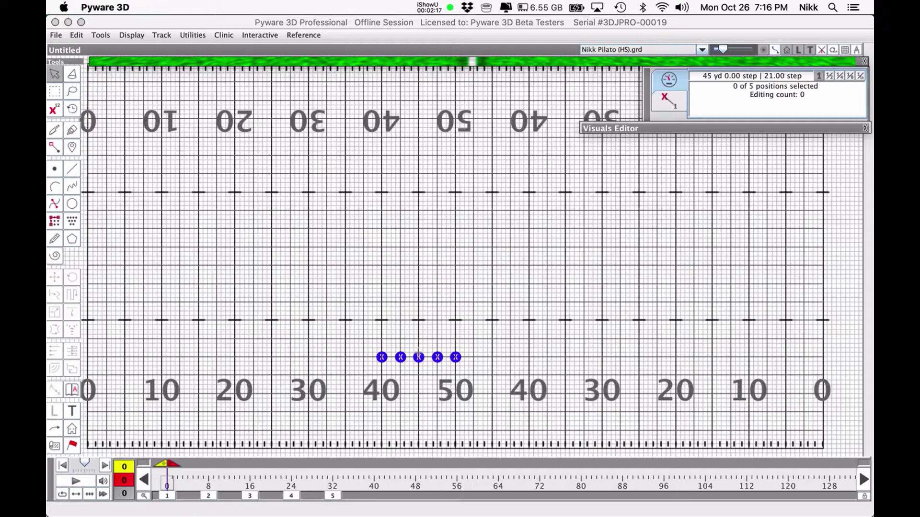
click(670, 129)
drag(381, 357, 426, 362)
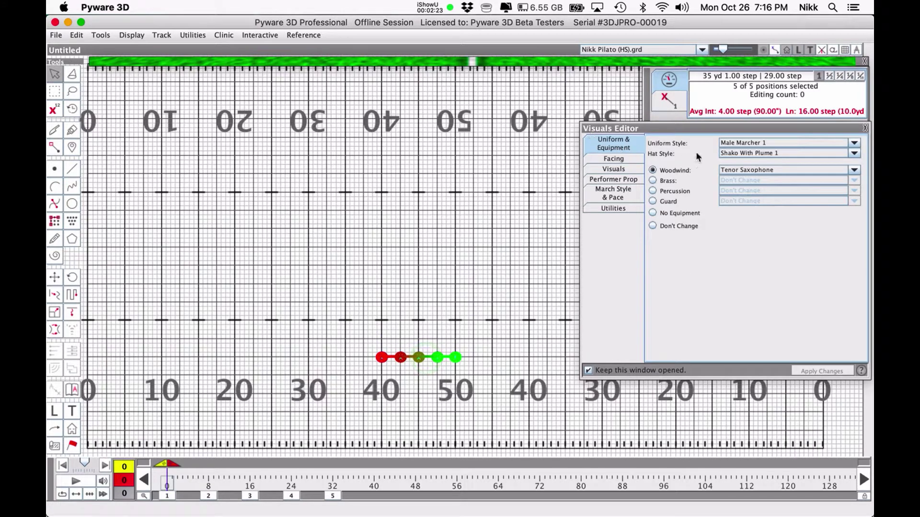
click(490, 63)
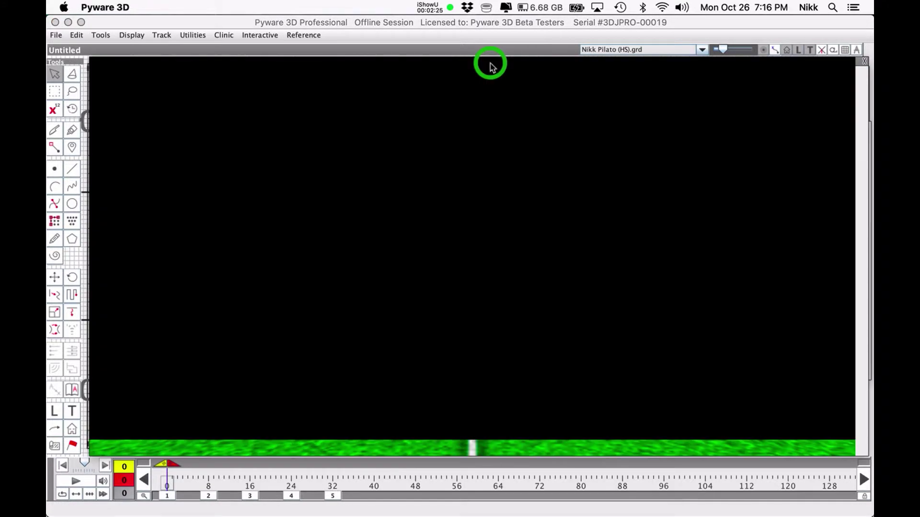
- Apply the Male Marcher 2 uniform, then replace it with Male Marcher 3
click(72, 445)
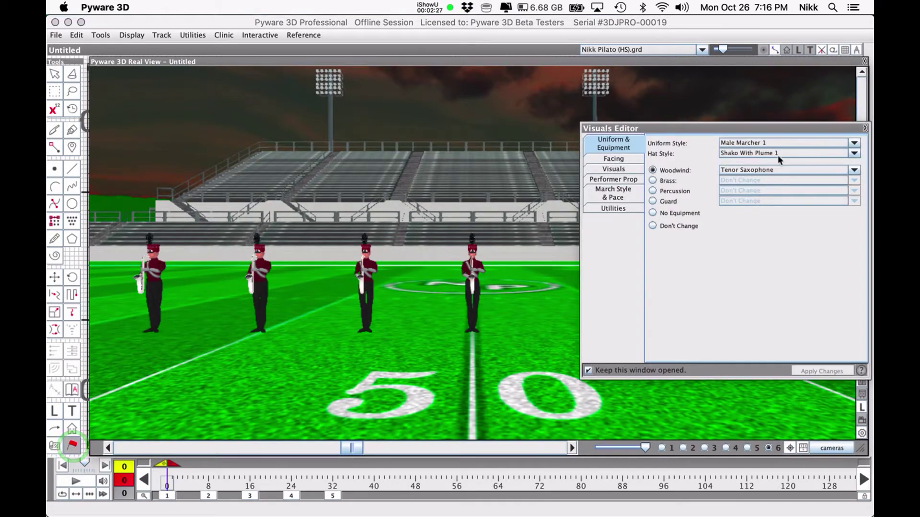
click(764, 141)
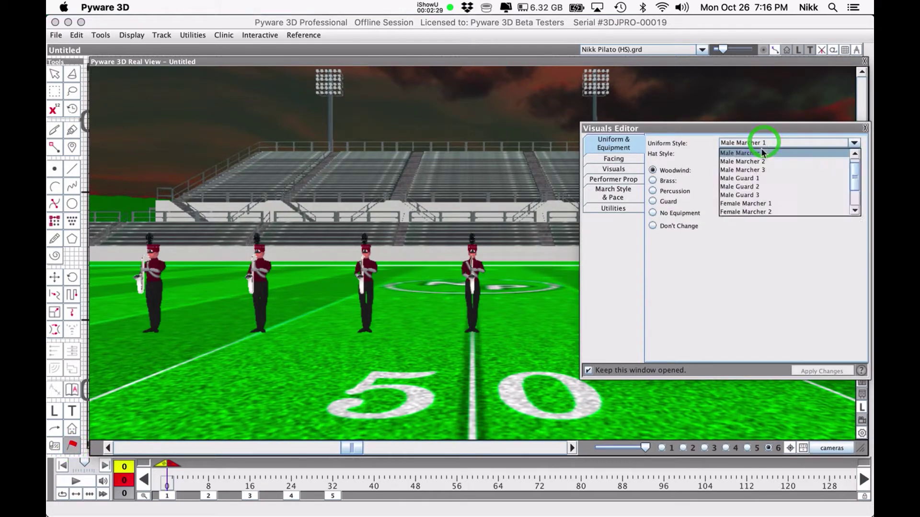
click(755, 161)
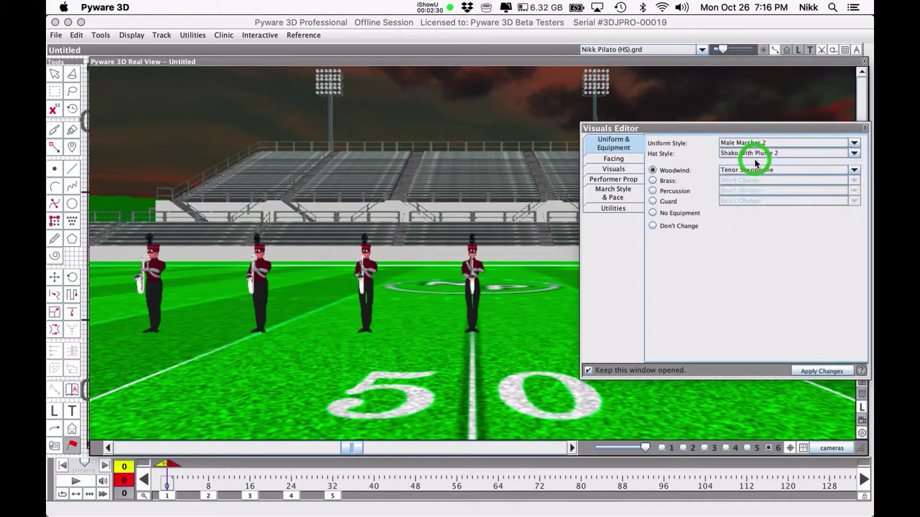
click(816, 372)
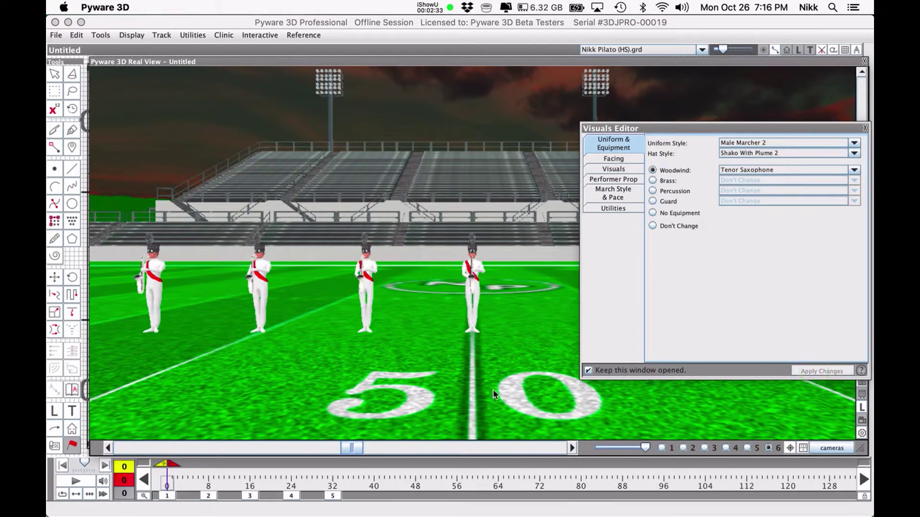
click(761, 145)
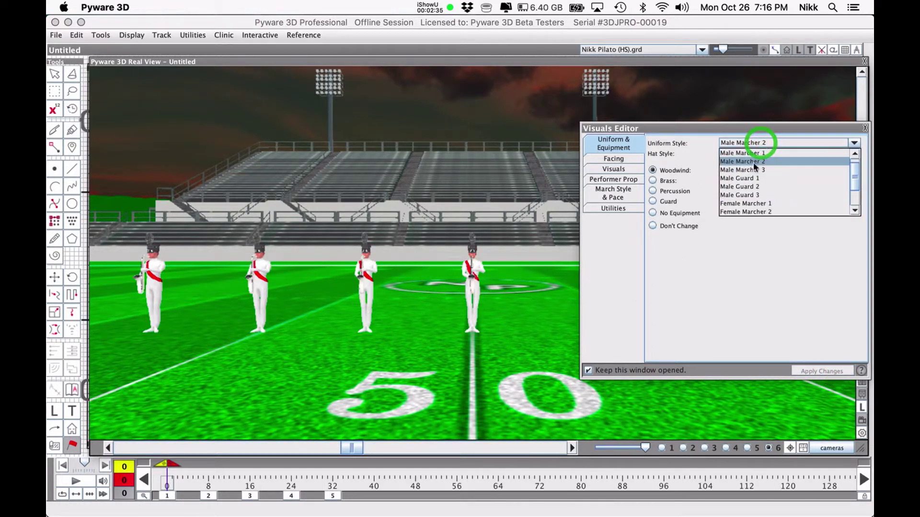
click(748, 171)
click(811, 369)
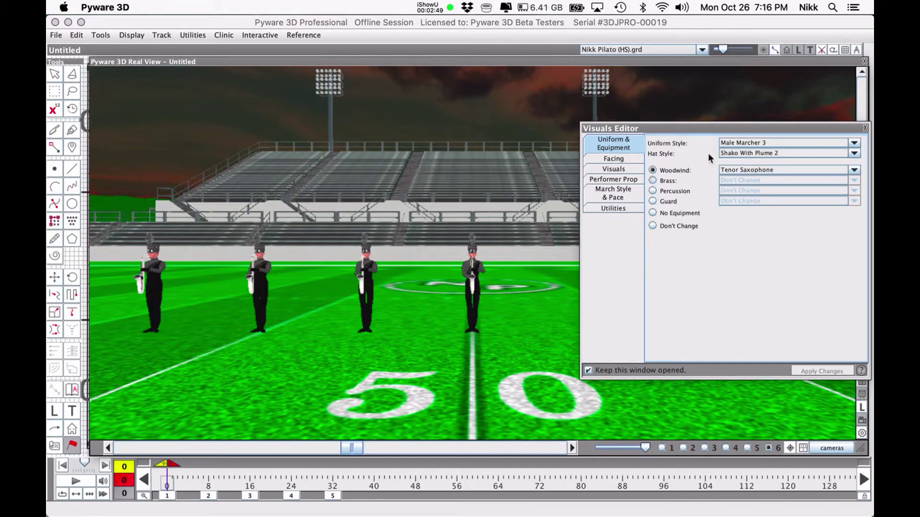
click(774, 170)
- Apply Flute as the woodwind instrument and switch to the wide stadium camera 6
click(750, 196)
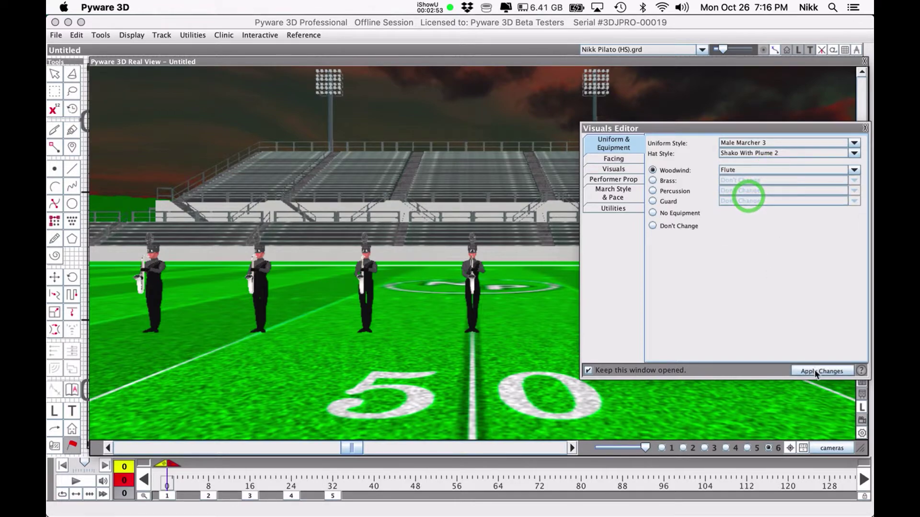
click(816, 372)
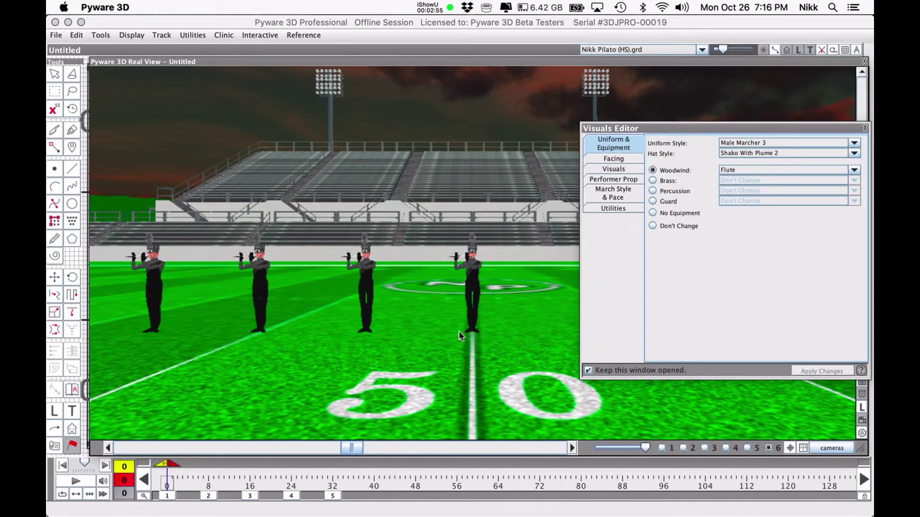
scroll(458, 336, up, 10)
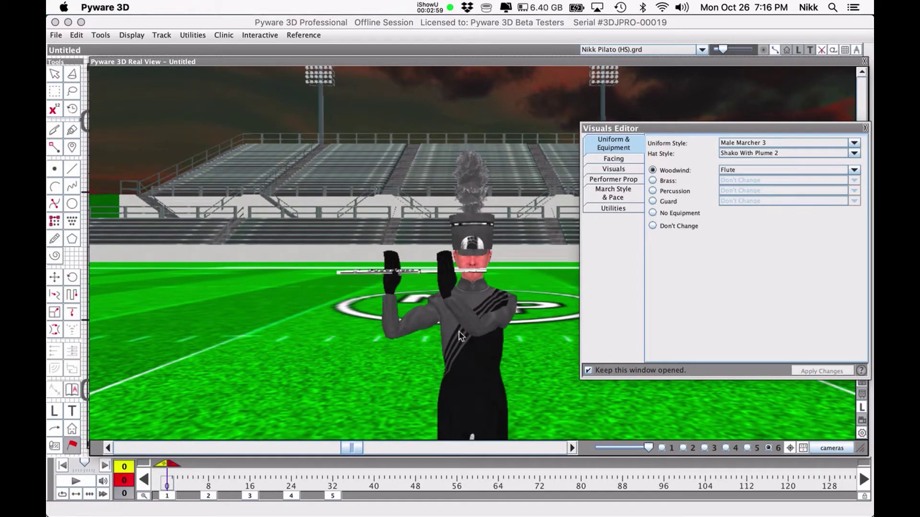
scroll(458, 335, down, 10)
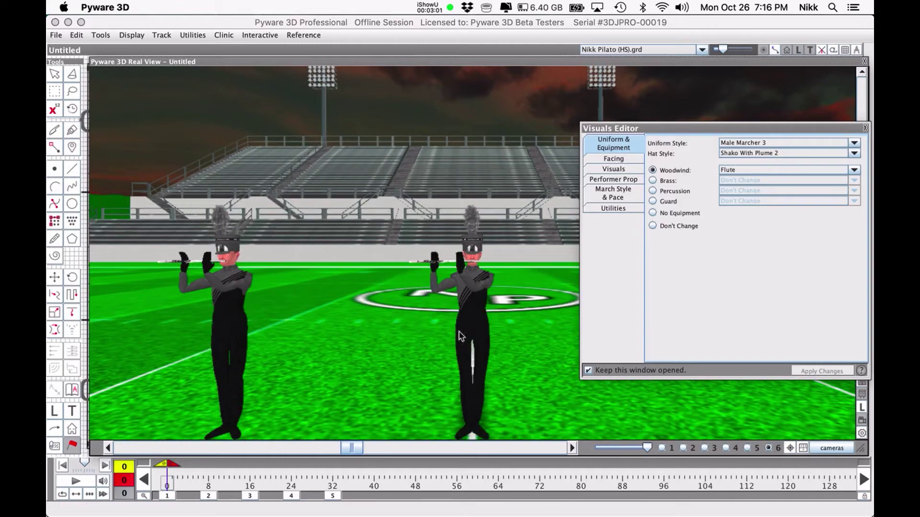
click(767, 450)
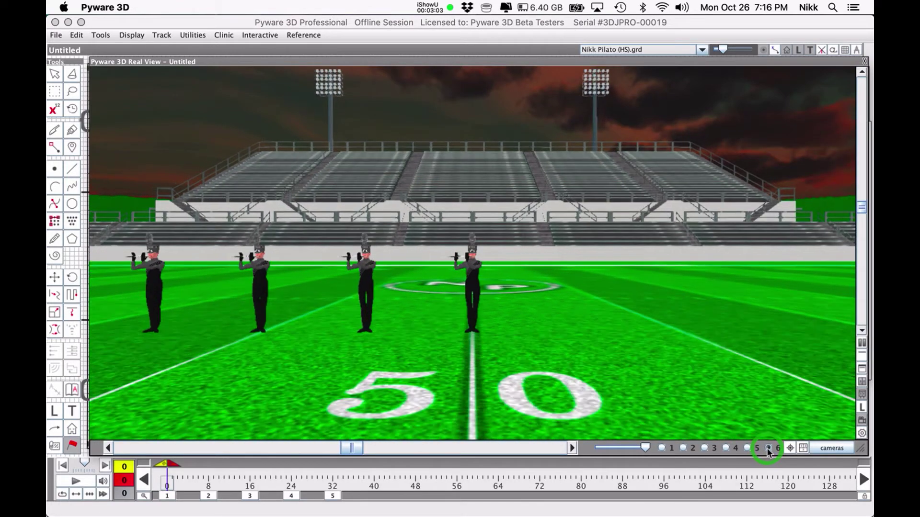
click(68, 447)
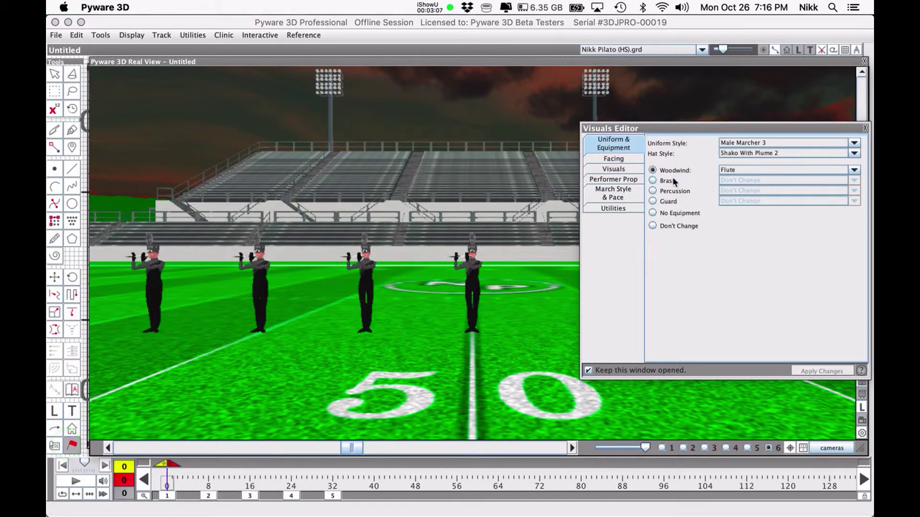
- Switch equipment to Brass, applying Trumpet and Baritone before choosing Sousaphone
click(666, 180)
click(745, 181)
click(742, 201)
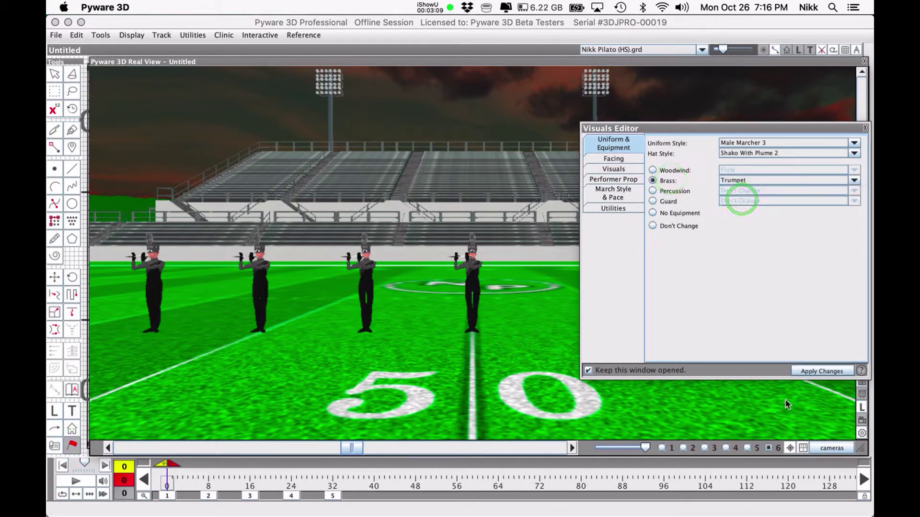
click(814, 371)
click(746, 180)
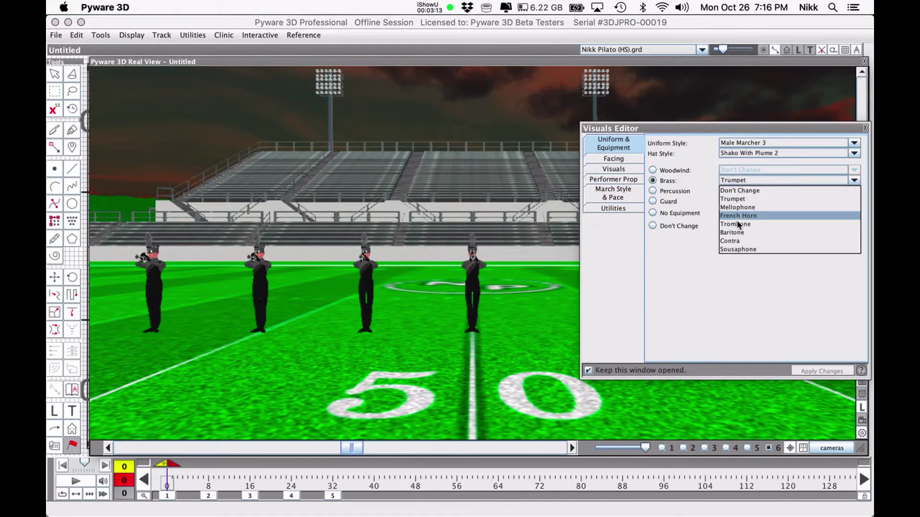
click(736, 233)
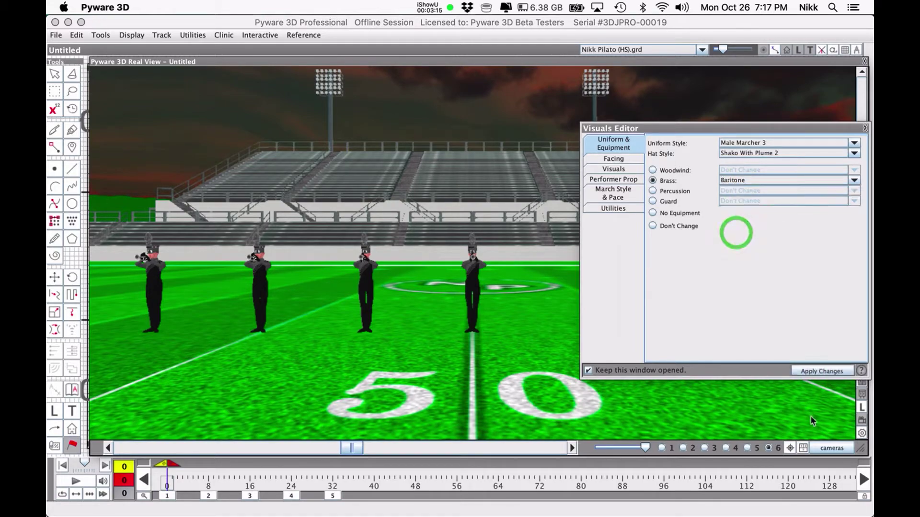
click(817, 372)
click(746, 180)
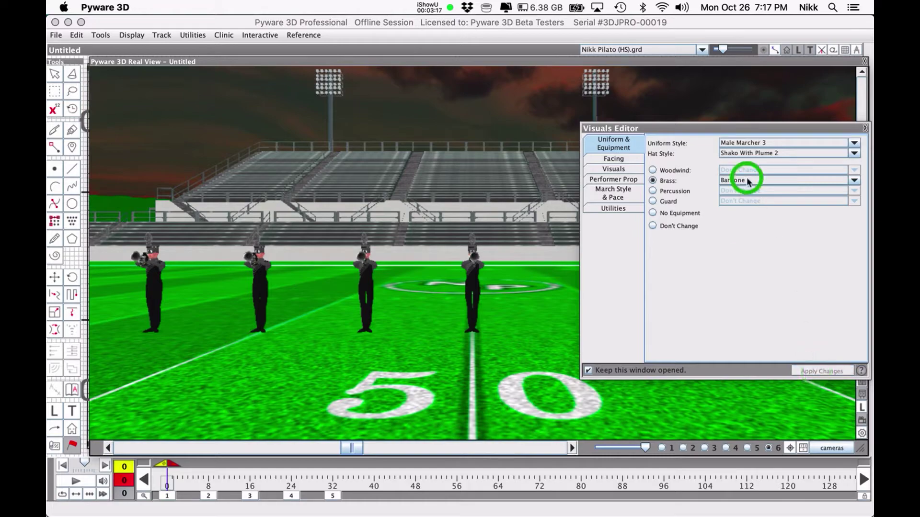
click(736, 247)
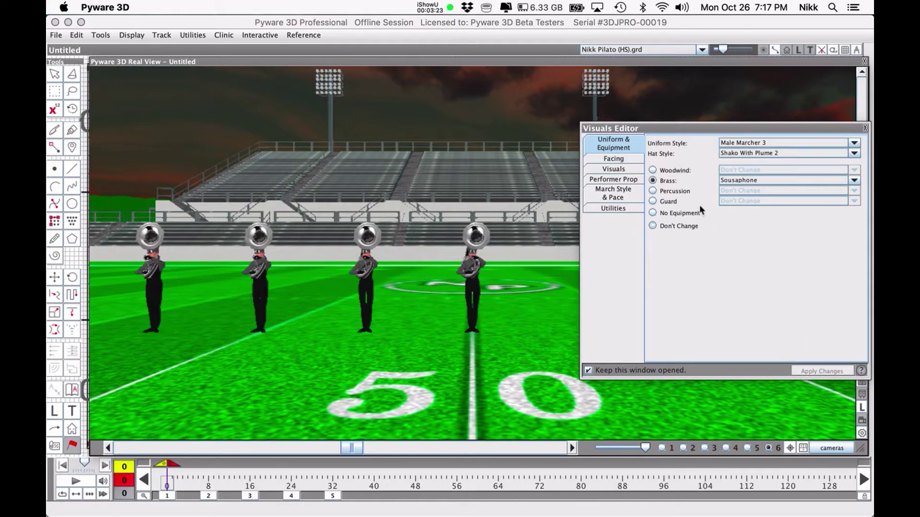
- Switch to Percussion and apply Snare Drum, Tenor Drum, then Bass Drum 1
click(668, 192)
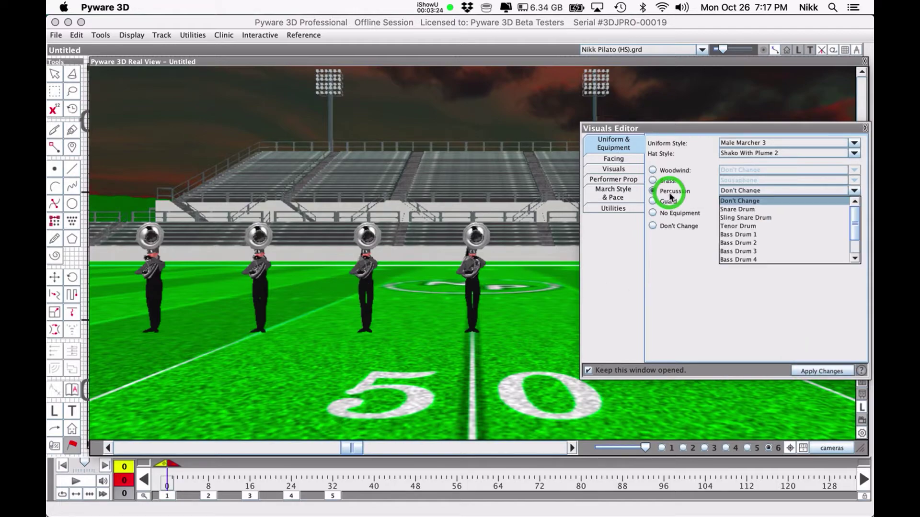
click(742, 211)
click(809, 370)
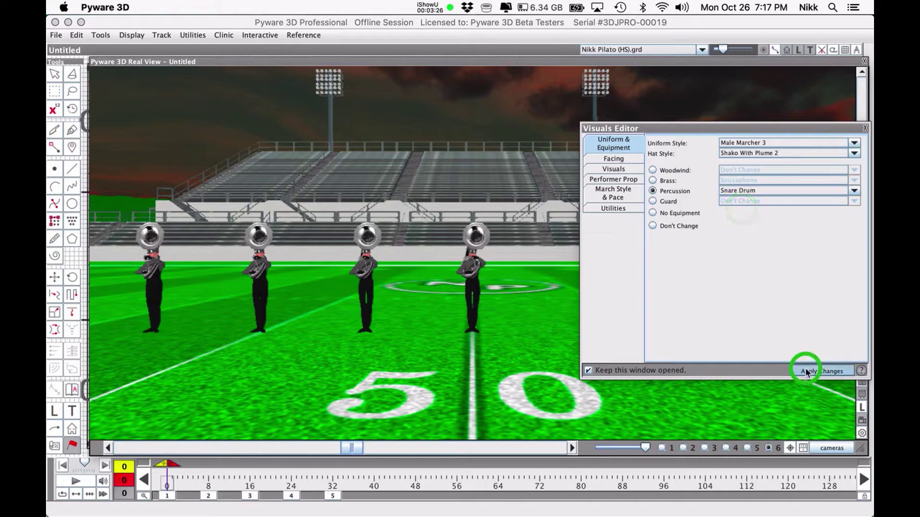
click(754, 192)
click(744, 228)
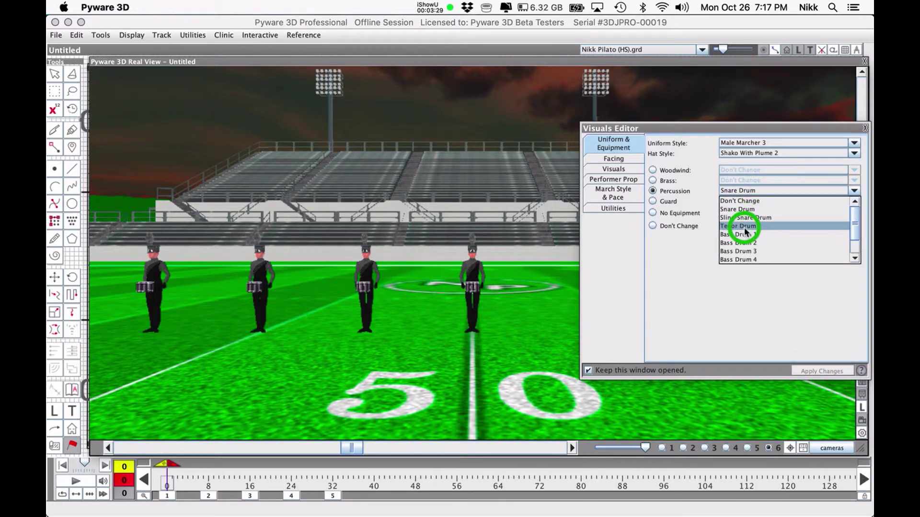
click(805, 368)
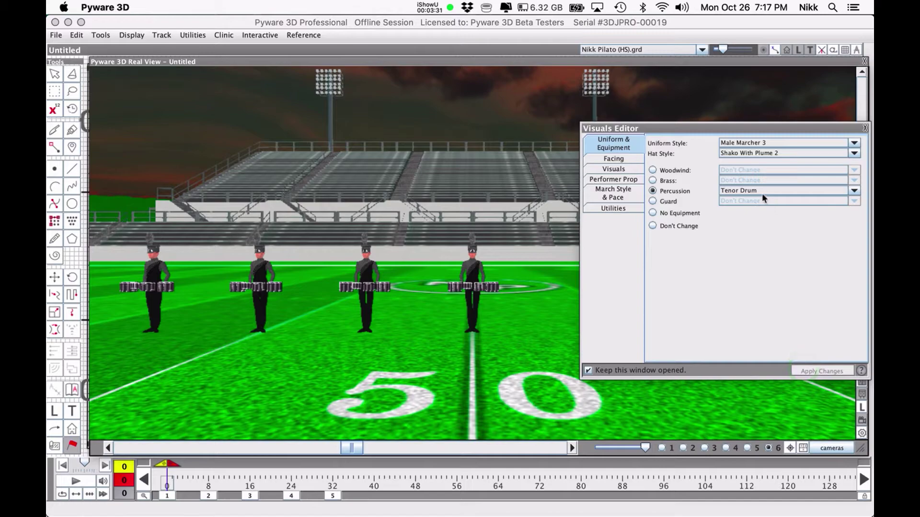
click(759, 191)
click(743, 233)
click(819, 372)
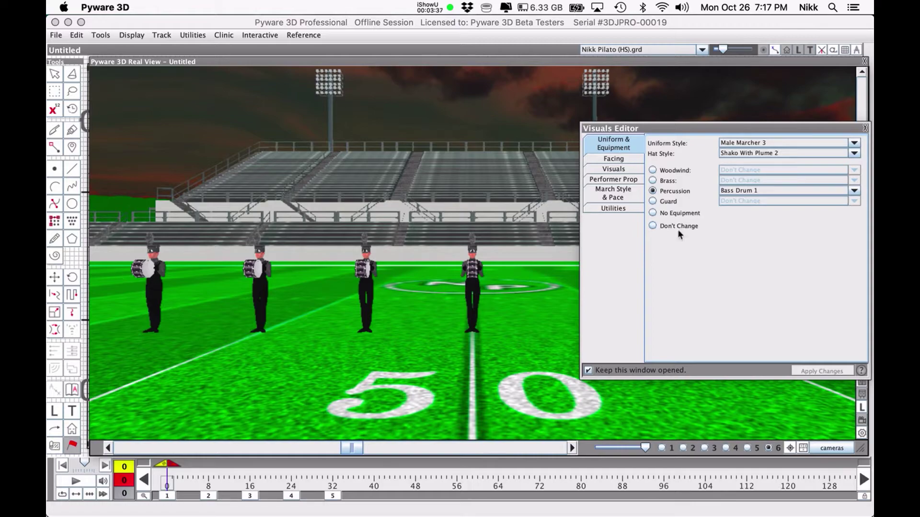
- Apply Cymbals, then finish with Marching Xylophone as the percussion instrument
click(741, 191)
scroll(767, 229, down, 3)
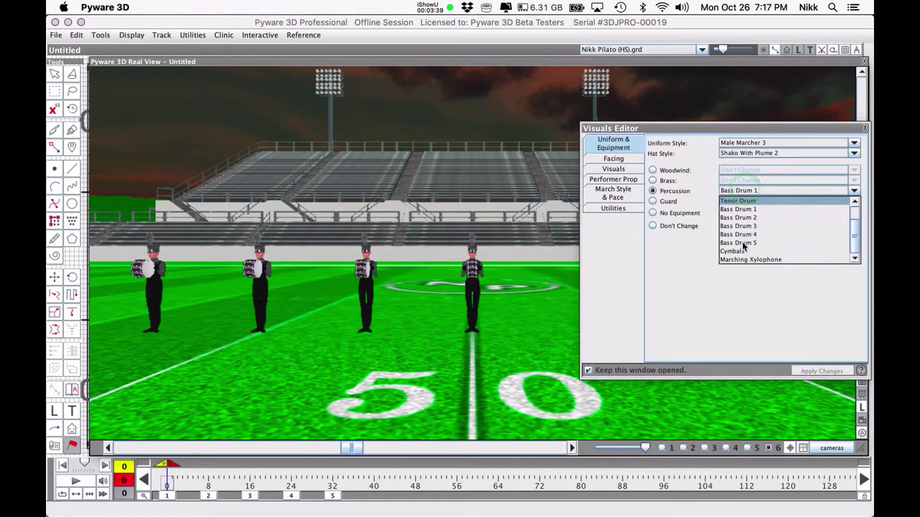
click(737, 252)
click(809, 370)
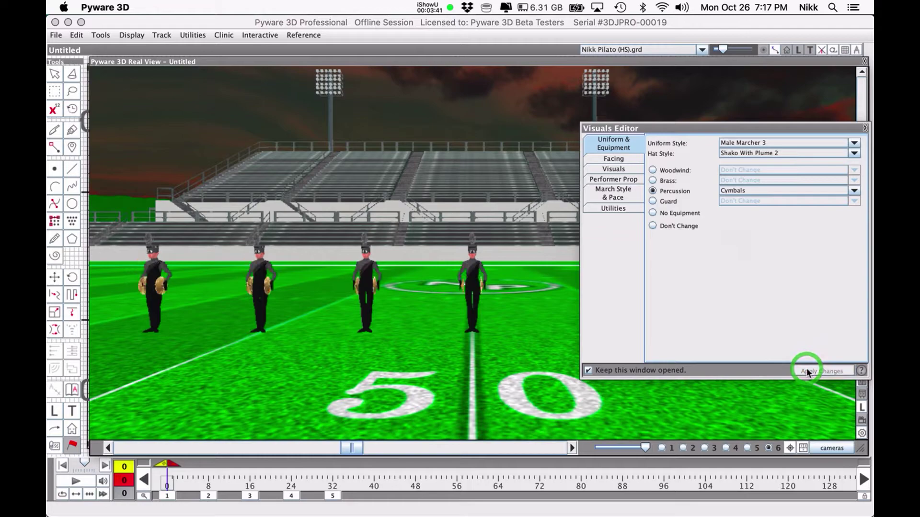
click(755, 190)
click(744, 258)
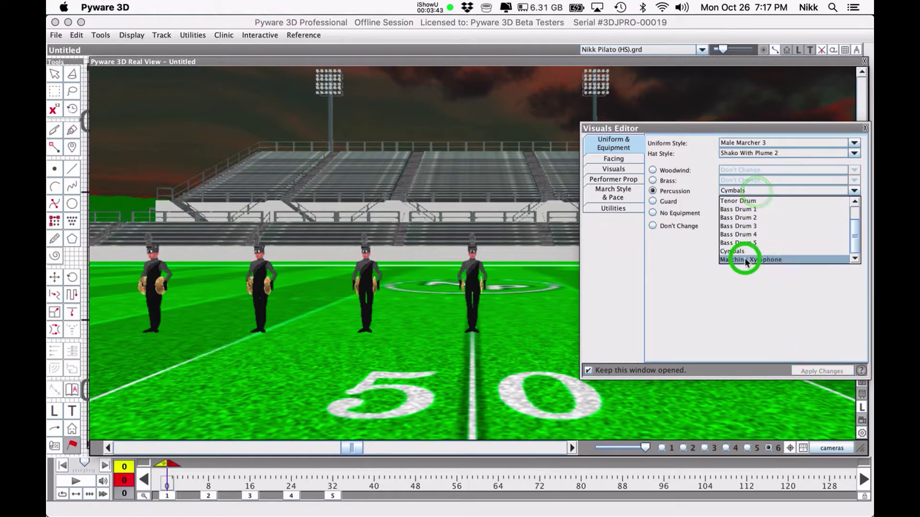
click(807, 373)
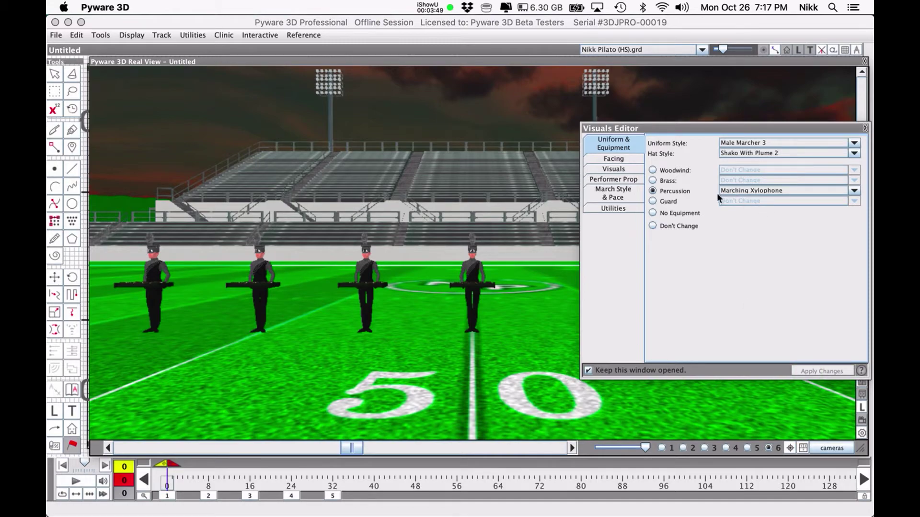
- Switch equipment to Guard and apply the red Flag 1, then the sparkly Flag 6
click(653, 203)
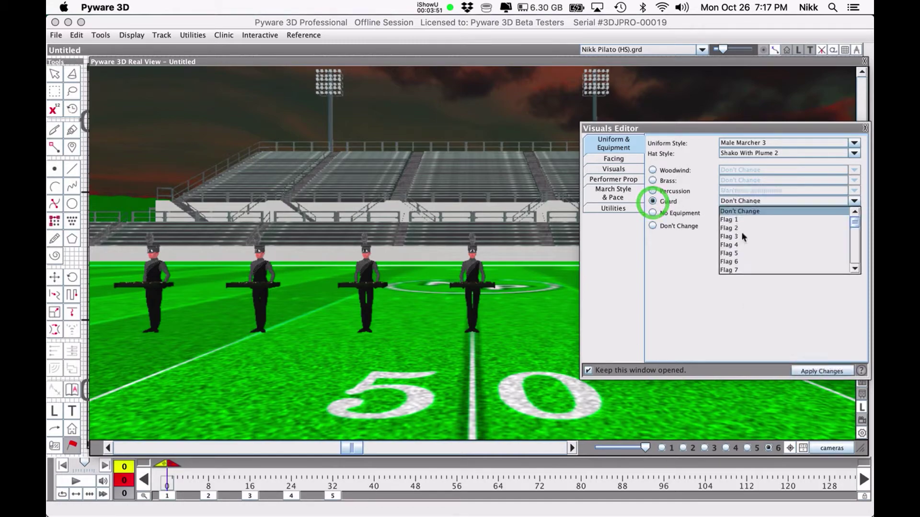
click(736, 217)
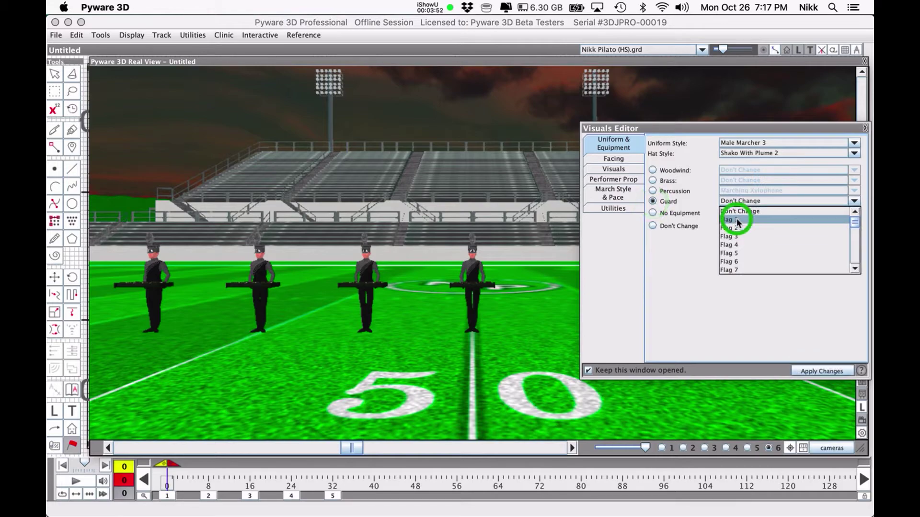
click(822, 371)
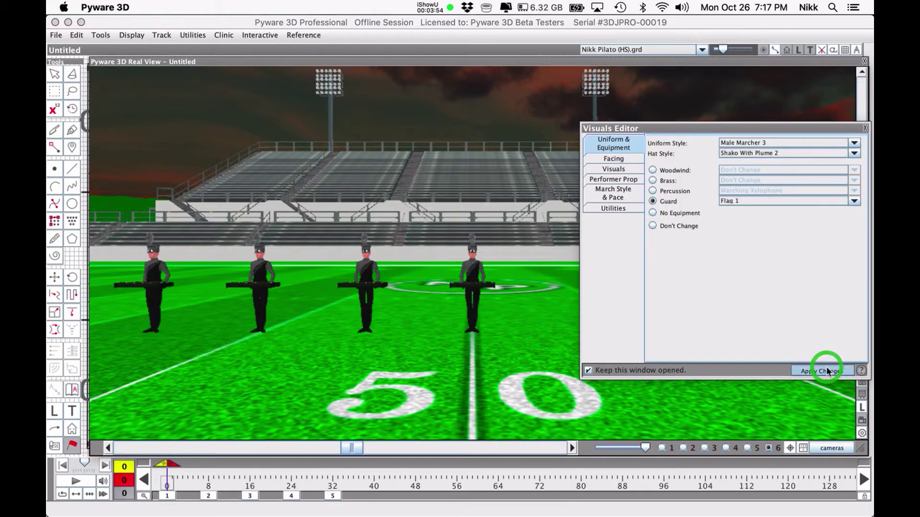
click(752, 203)
scroll(750, 236, down, 4)
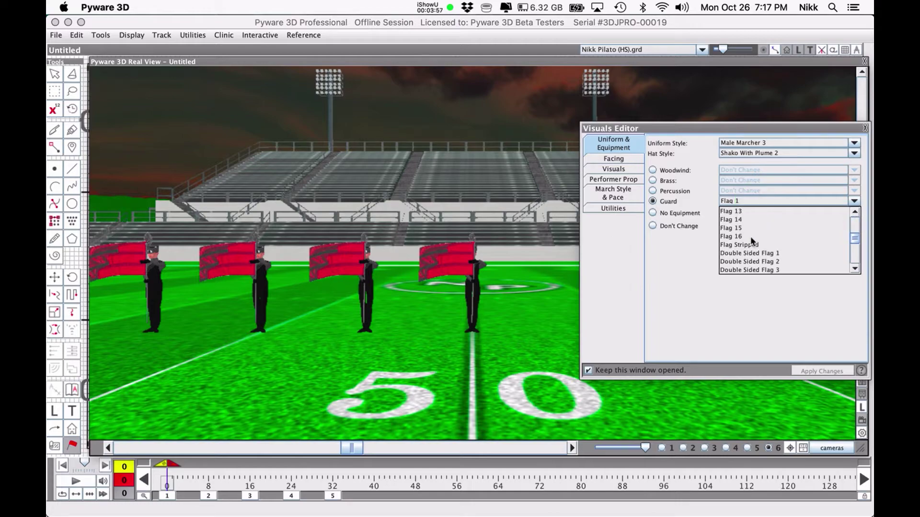
scroll(750, 236, up, 5)
click(738, 262)
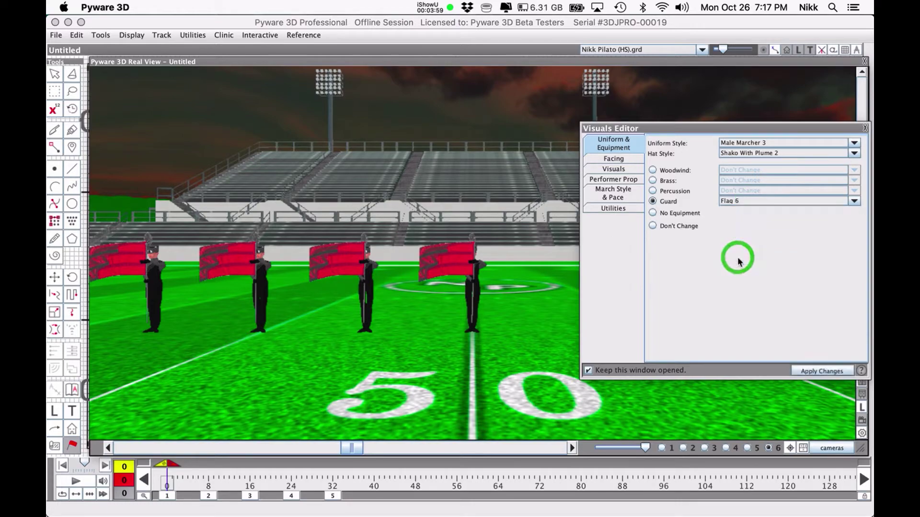
click(828, 367)
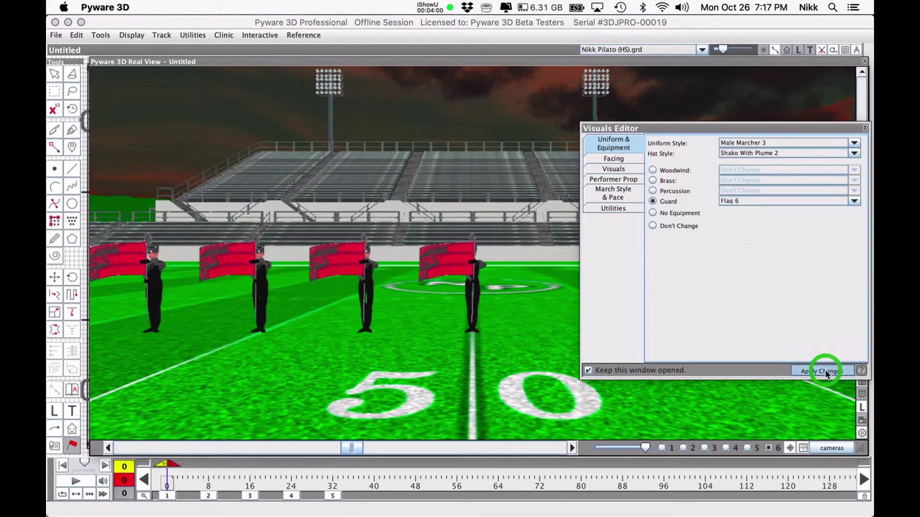
- Apply the purple-and-orange Flag 13, then Flag 15, as guard equipment
click(757, 198)
scroll(749, 232, down, 2)
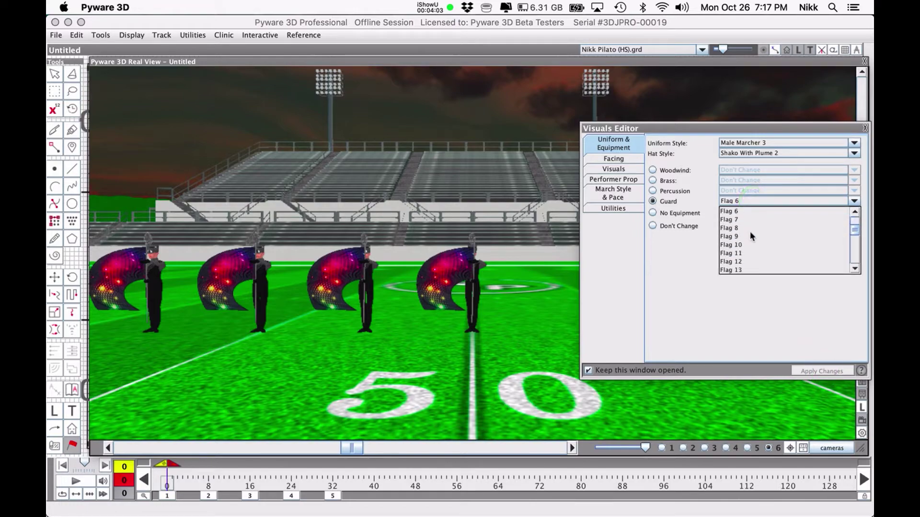
scroll(749, 232, down, 2)
click(734, 252)
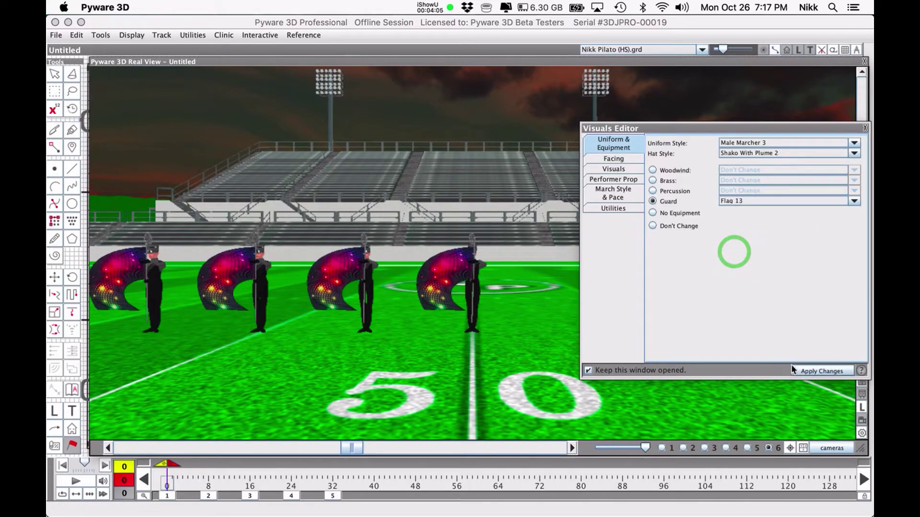
click(812, 372)
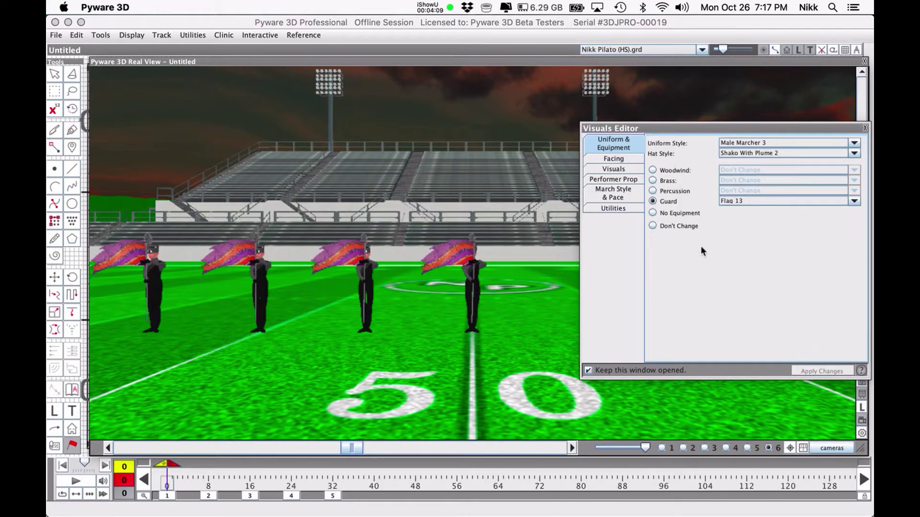
click(744, 202)
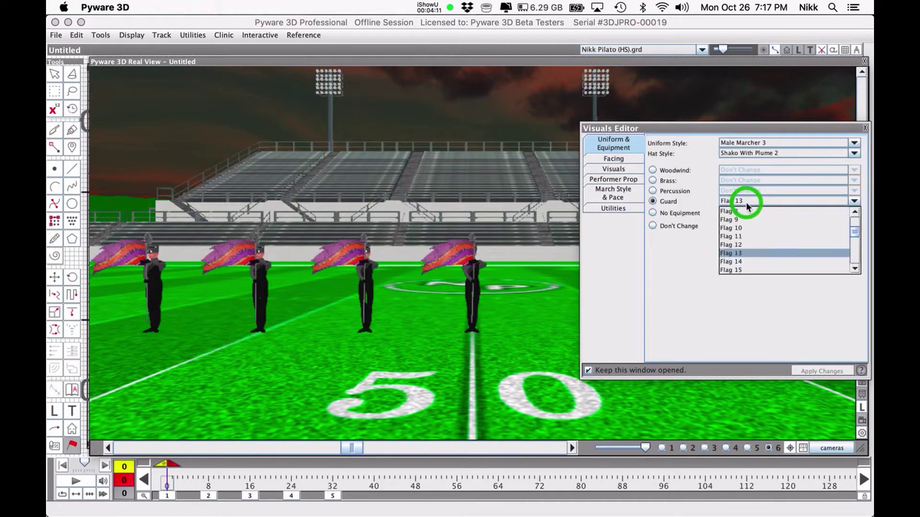
scroll(744, 231, down, 1)
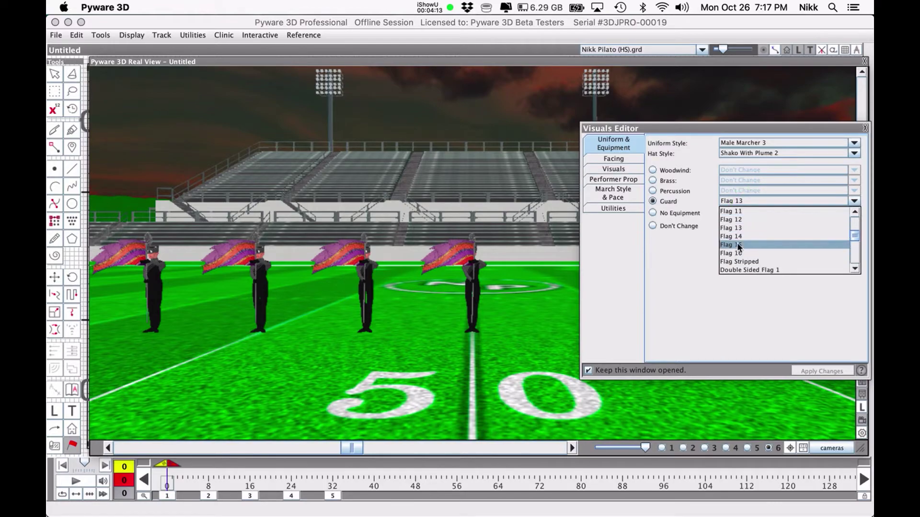
click(736, 245)
click(809, 372)
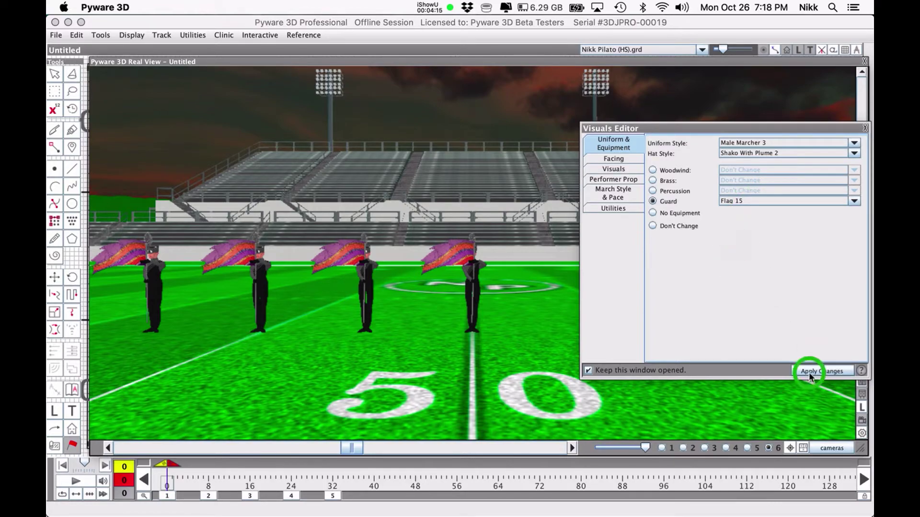
- Choose Baton 1 from the guard equipment list
click(758, 205)
scroll(752, 233, down, 5)
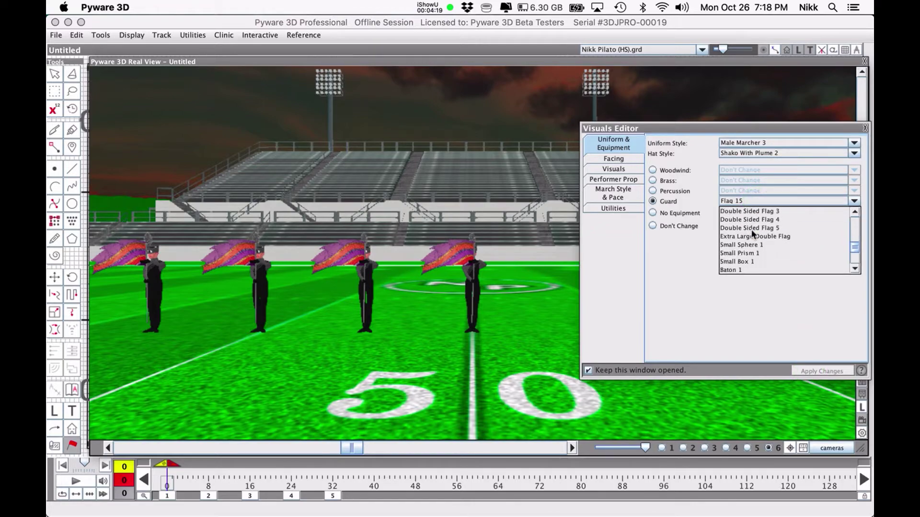
scroll(745, 247, down, 1)
click(736, 259)
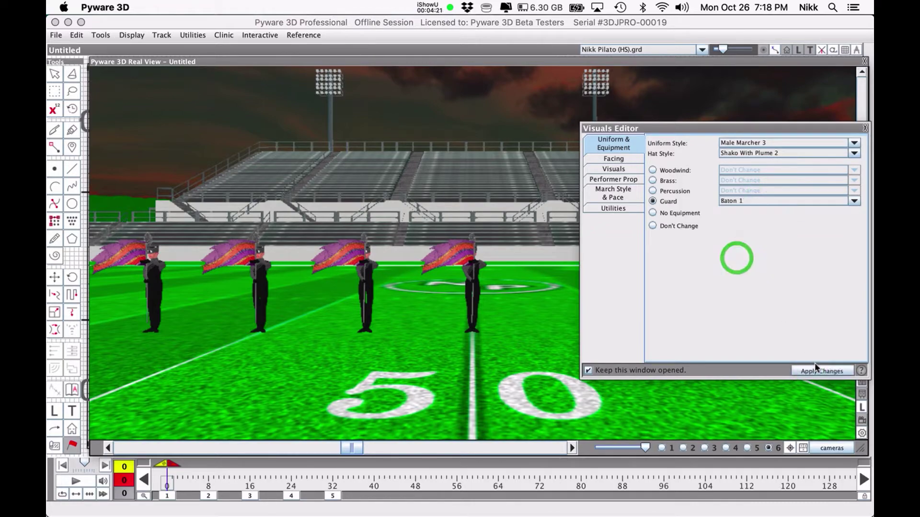
- Apply Baton 1 to the marchers, then switch them to Rifle 2
click(815, 370)
click(755, 199)
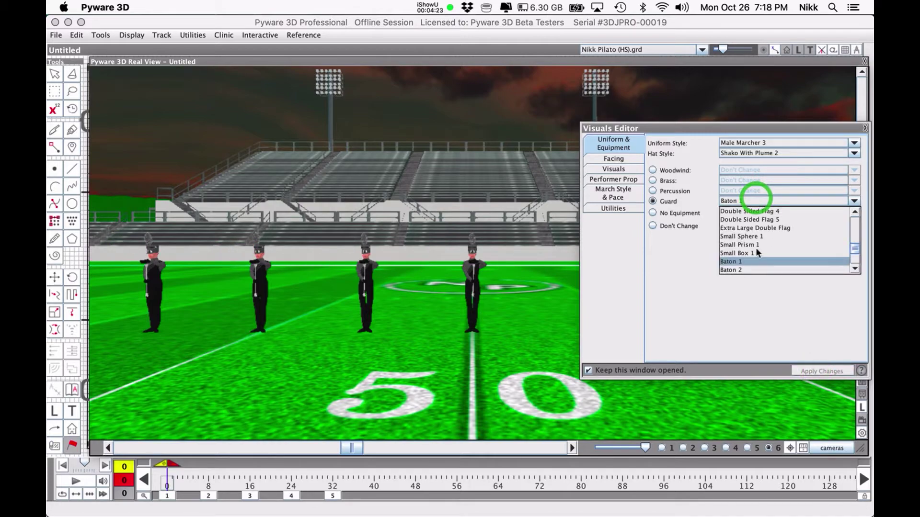
scroll(755, 249, down, 2)
click(740, 215)
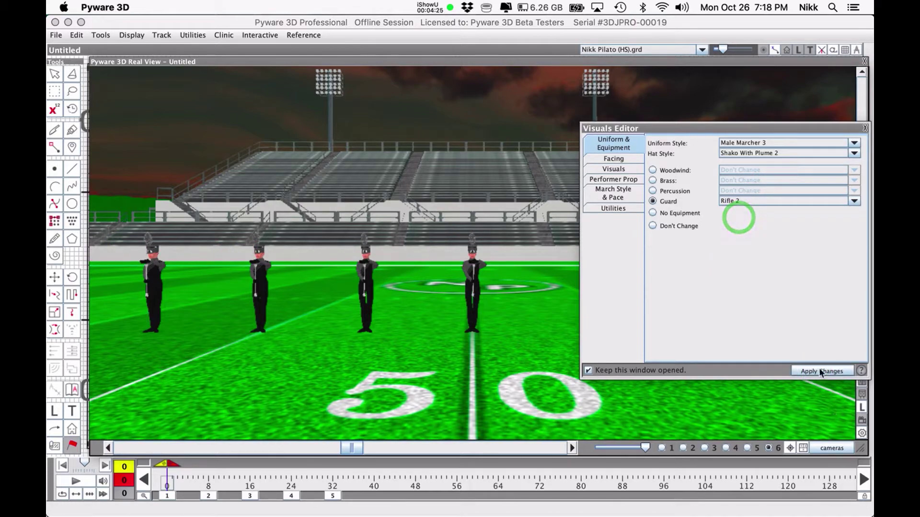
click(820, 372)
- Try Airblade 1 by Band Shoppe, then Sabre 1, as the marchers' guard equipment
click(750, 202)
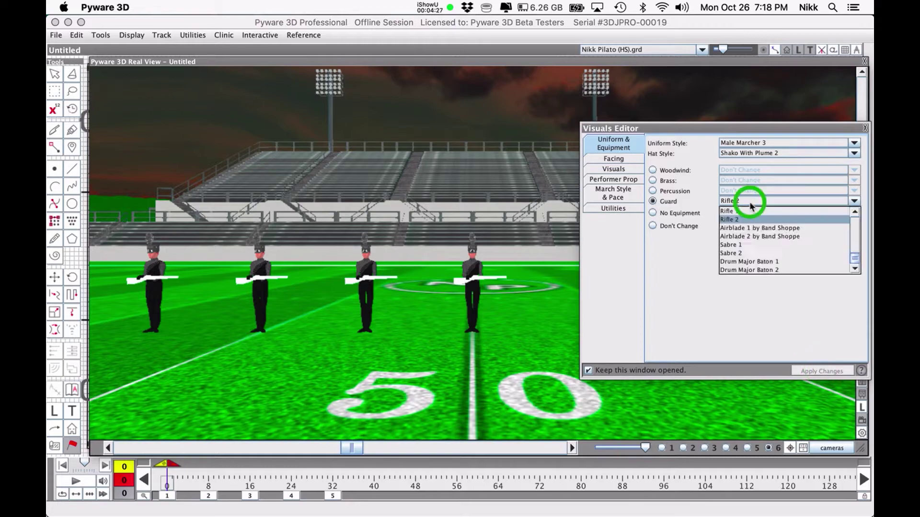
click(744, 228)
click(805, 373)
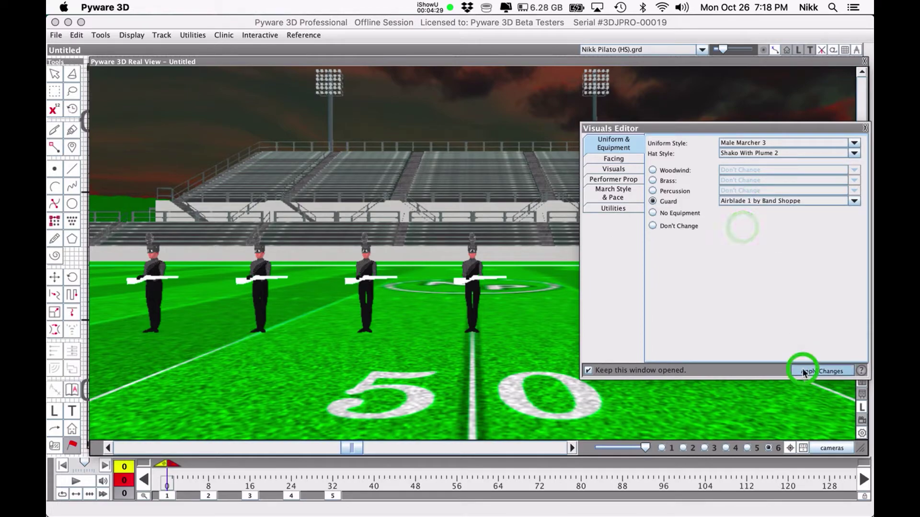
click(754, 200)
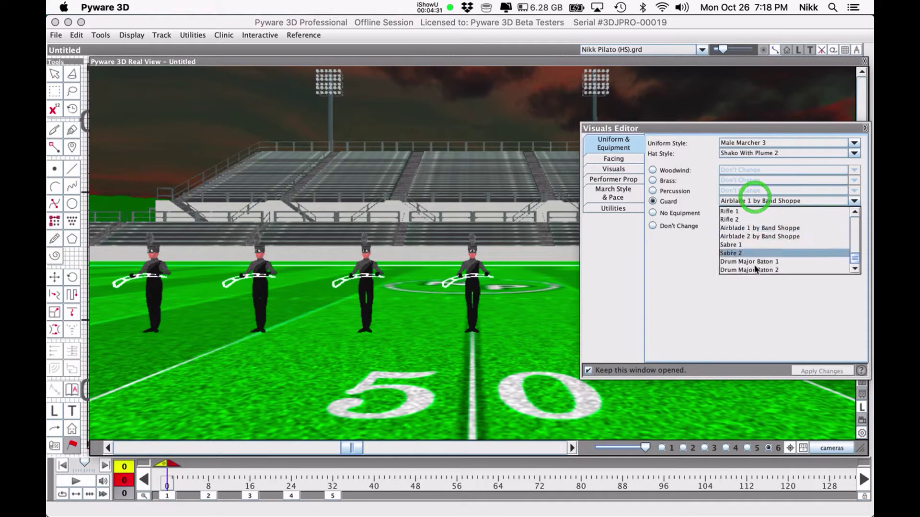
click(744, 244)
click(809, 372)
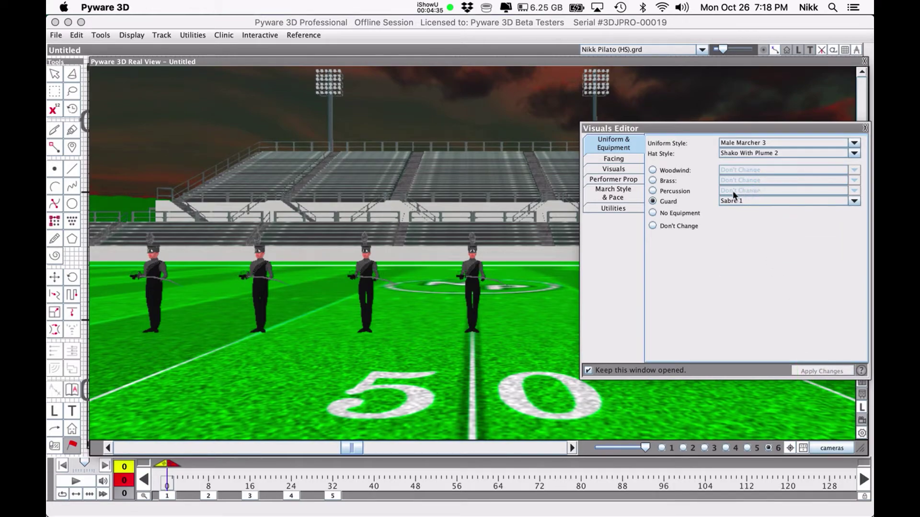
- Return the marchers to red Flag 1 guard flags
click(745, 201)
scroll(744, 239, up, 5)
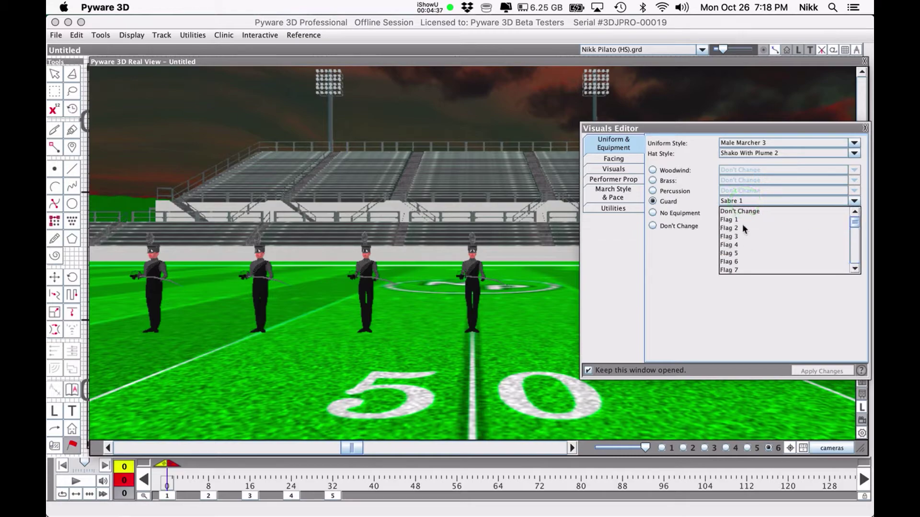
click(740, 221)
click(814, 372)
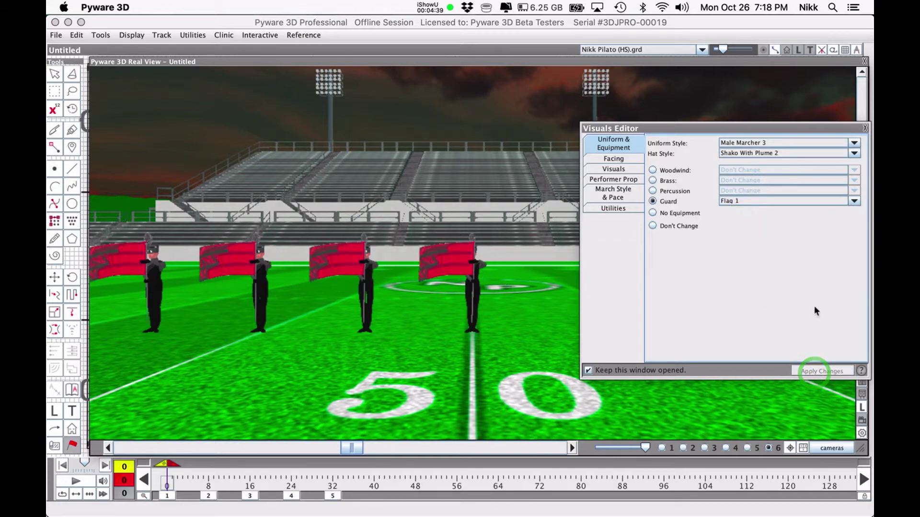
click(748, 140)
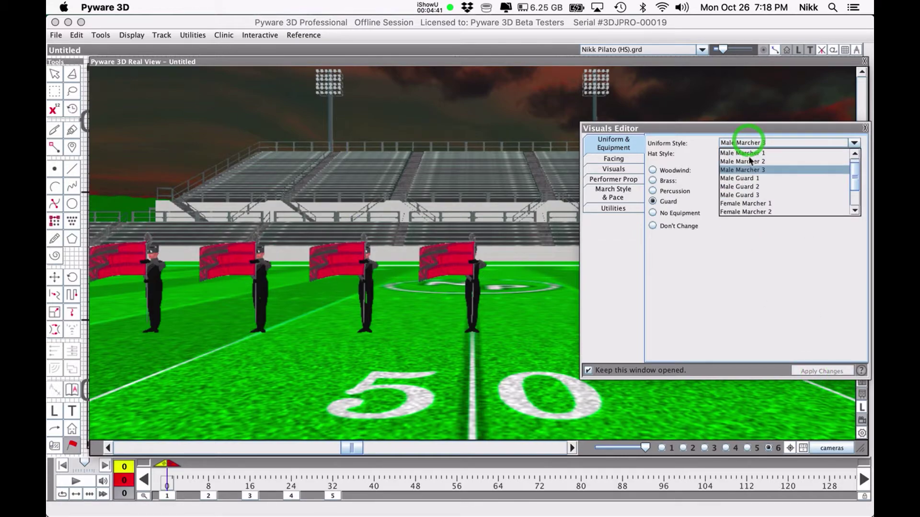
- Switch the performers to the Female Guard 1 uniform and set their hat style to No Hat
scroll(747, 166, down, 4)
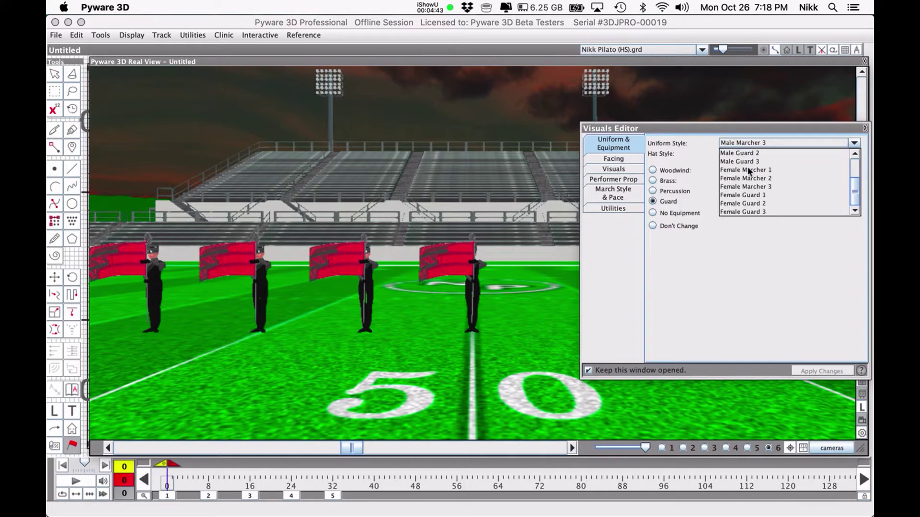
click(754, 195)
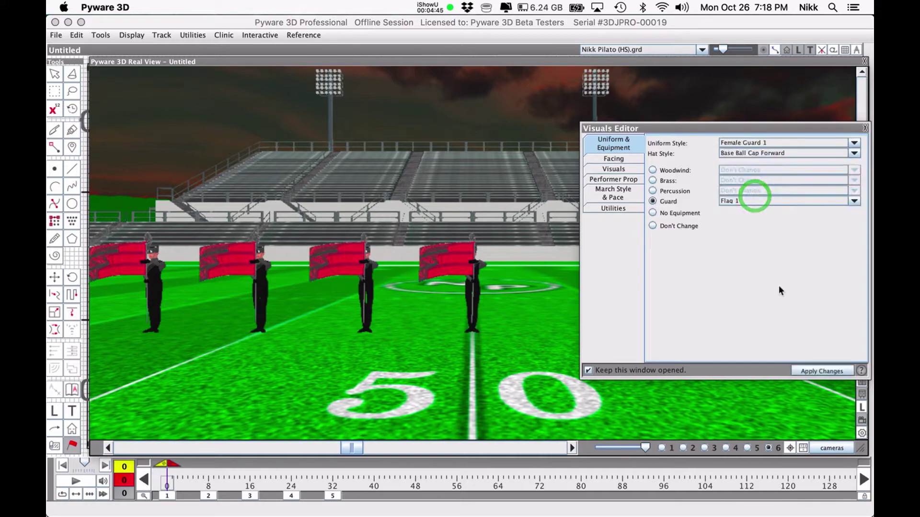
click(821, 371)
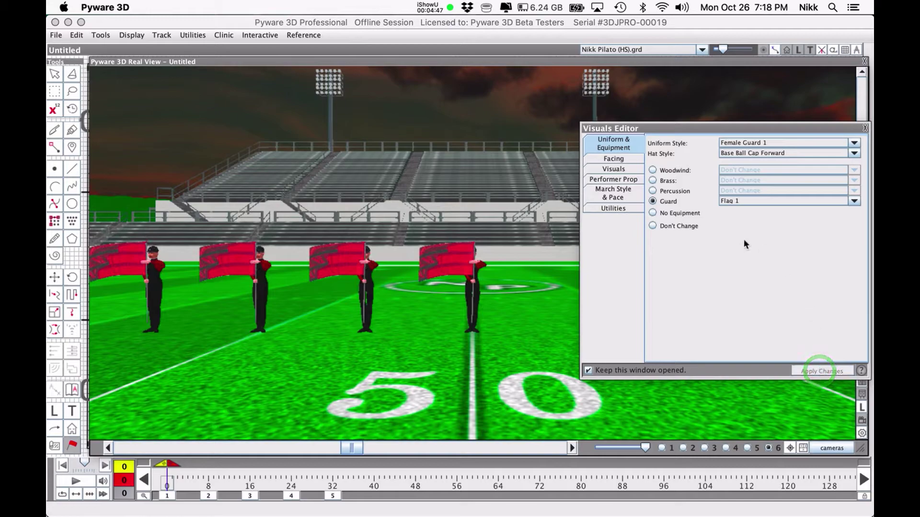
click(767, 153)
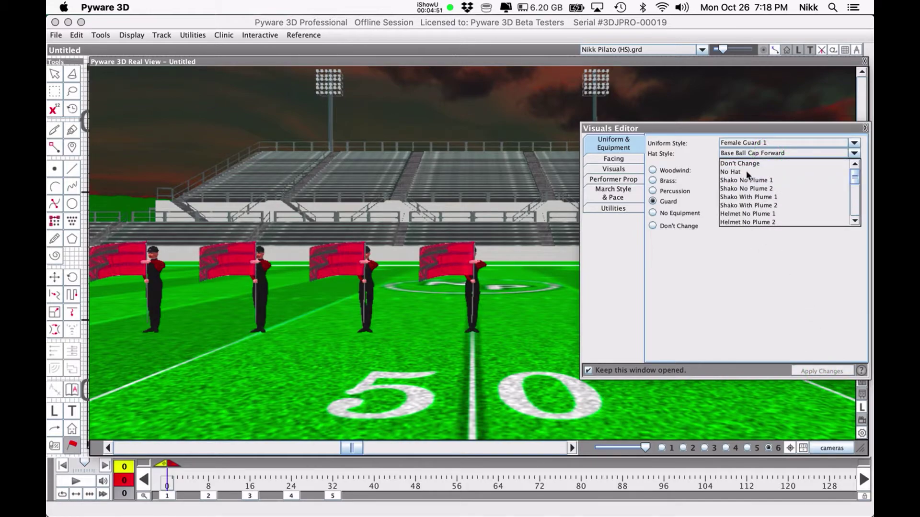
click(740, 171)
click(815, 372)
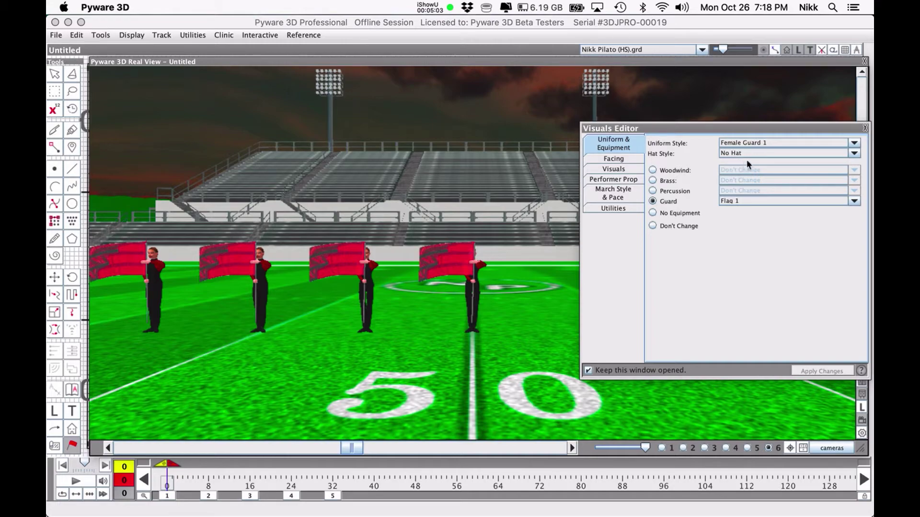
- Give the performers Beret 1 hats, leaving guard equipment unchanged
click(747, 153)
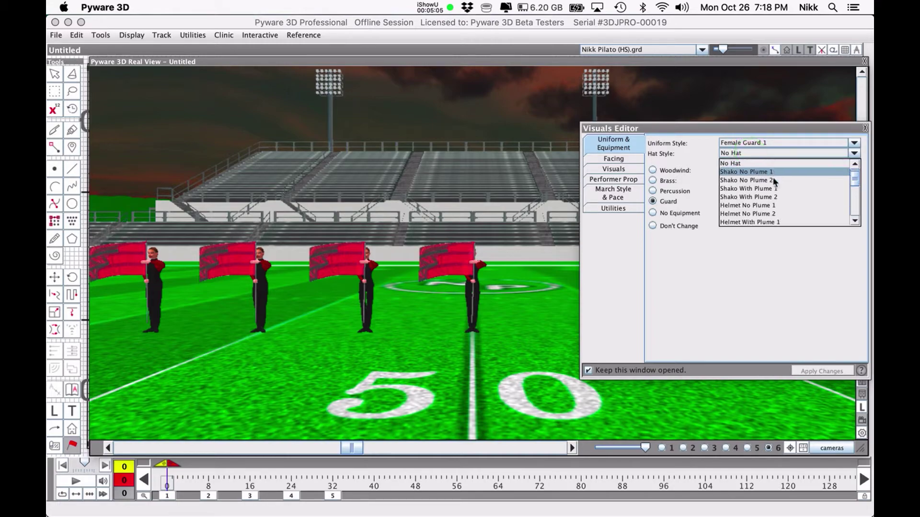
scroll(775, 181, down, 5)
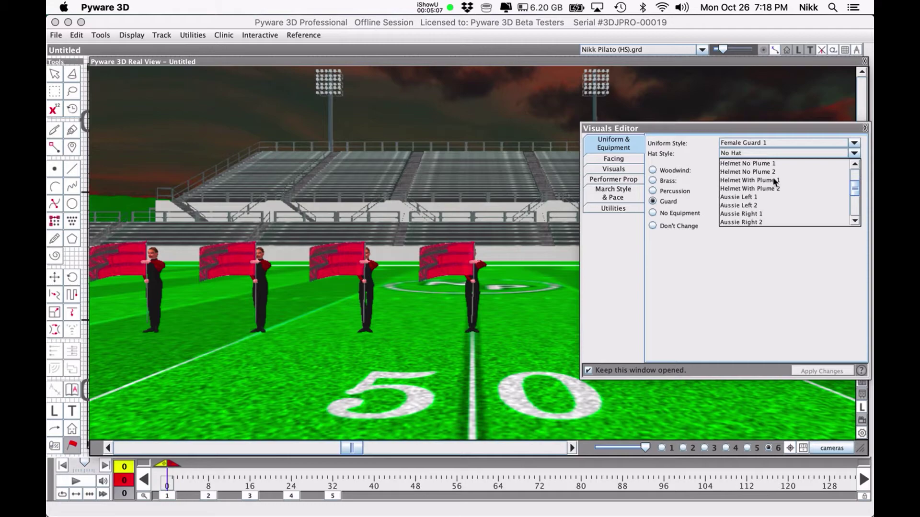
scroll(774, 181, down, 10)
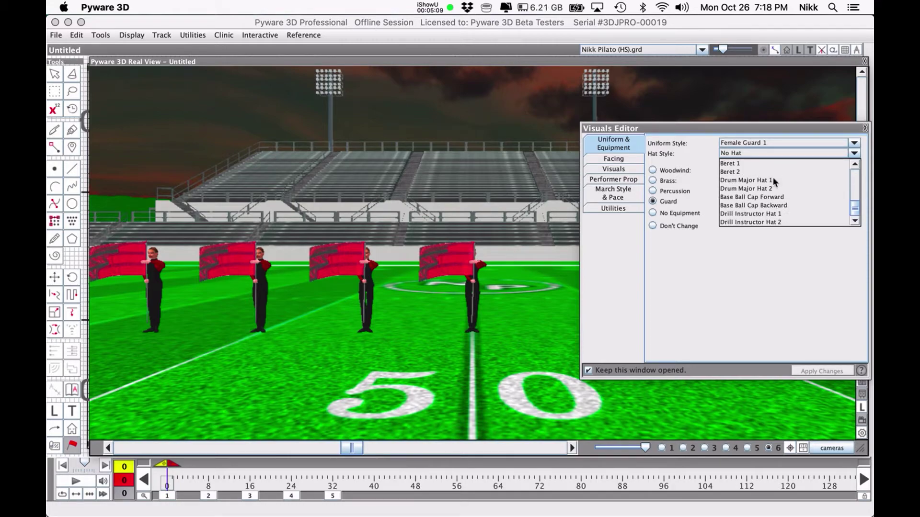
click(733, 178)
click(834, 373)
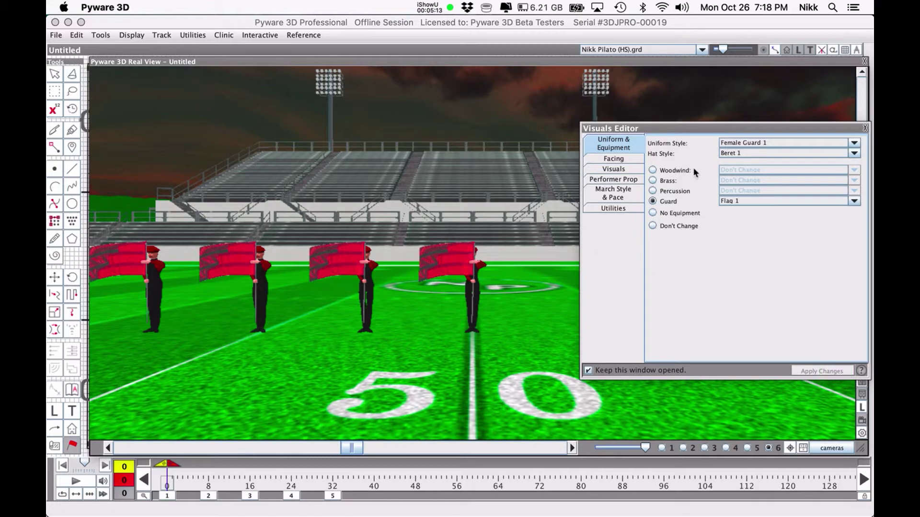
click(748, 201)
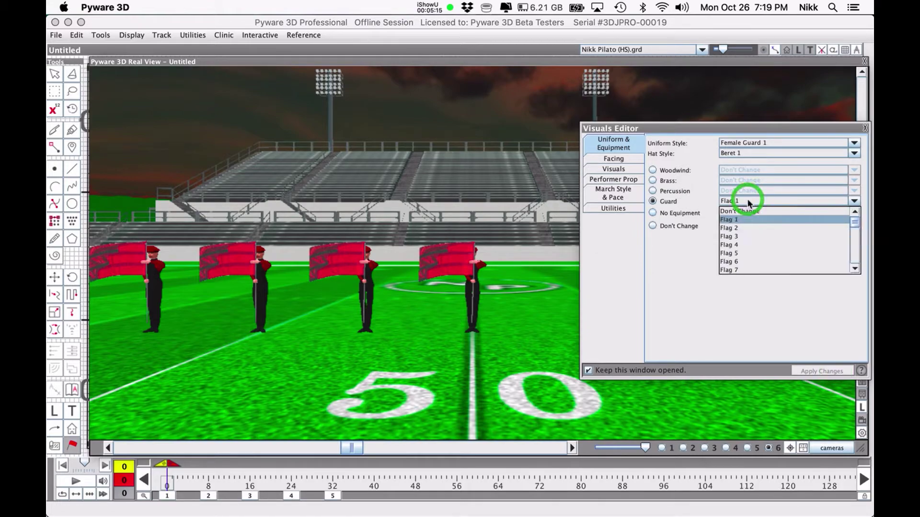
click(649, 287)
click(613, 168)
- Set the performers' upper body pose to Right Shoulder
click(739, 157)
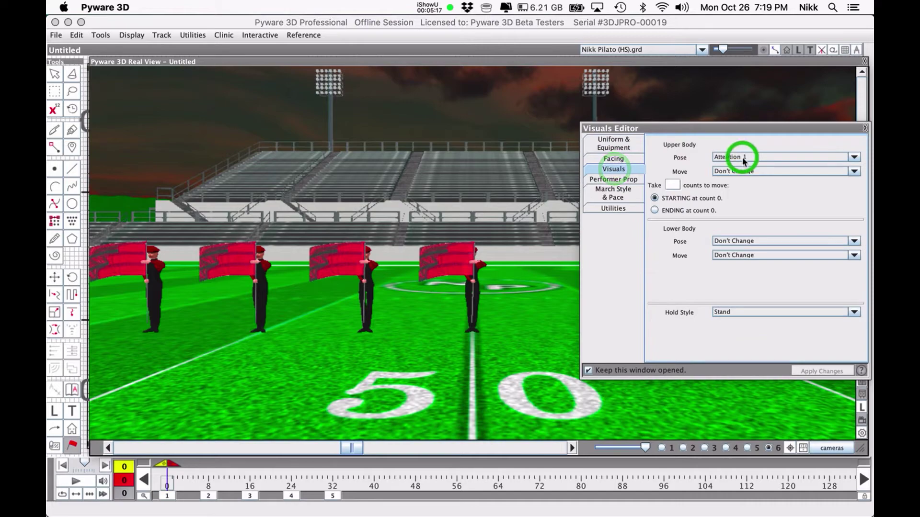
click(731, 181)
click(828, 373)
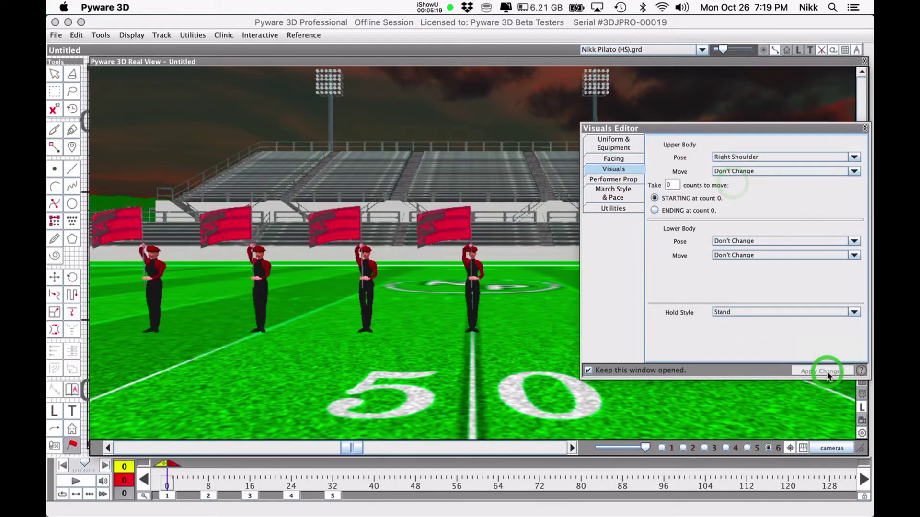
- Close the Visuals Editor and orbit the camera around the close-up performer
click(625, 146)
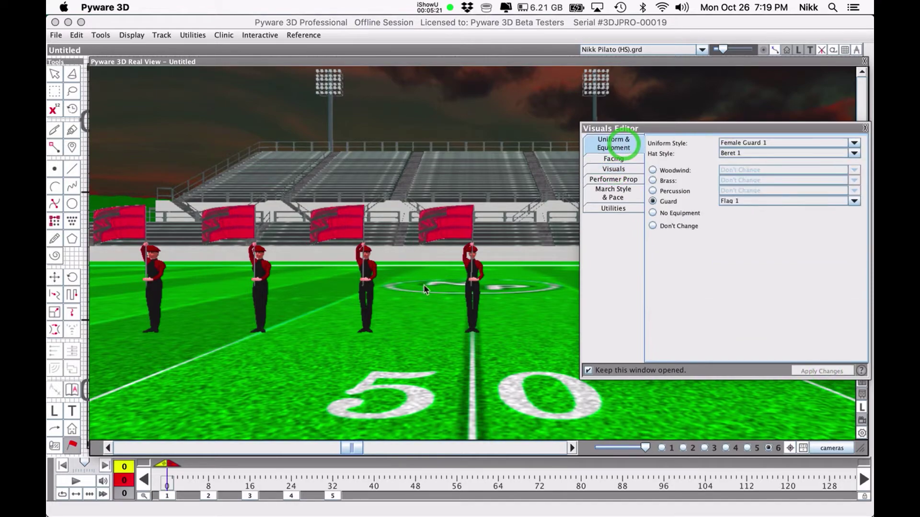
scroll(418, 288, up, 5)
click(339, 333)
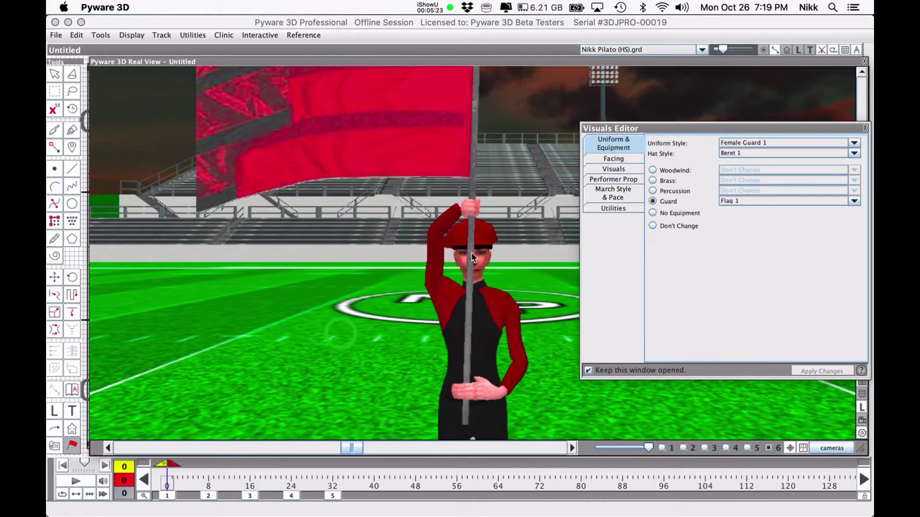
drag(472, 252, 471, 253)
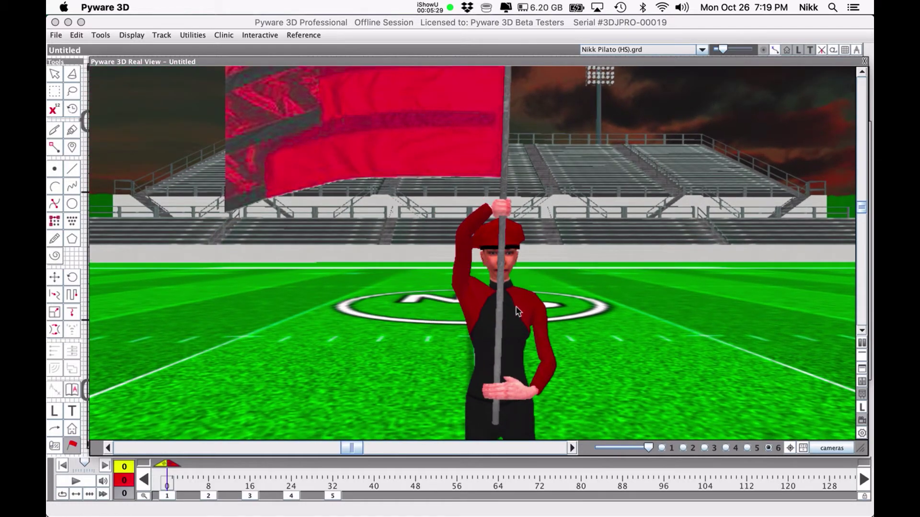
- Zoom out and select camera 2 for a high wide view of the five performers at the 50
scroll(516, 305, down, 5)
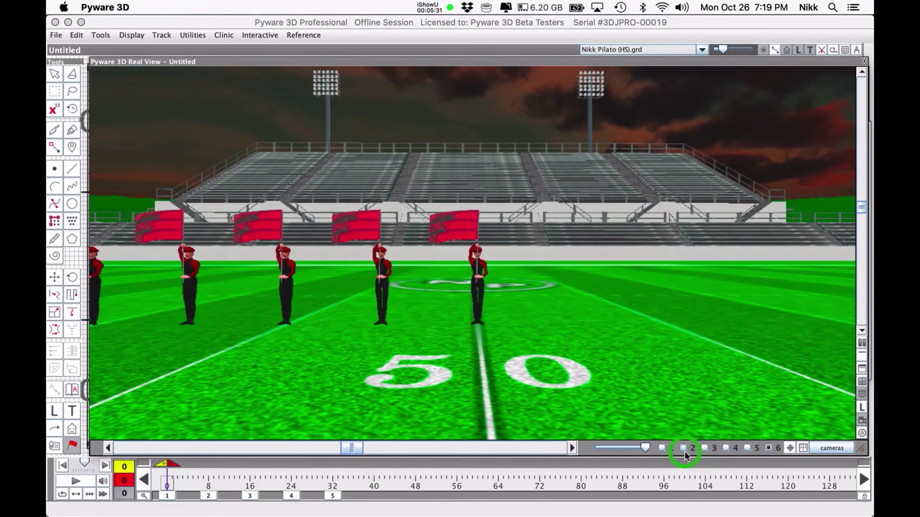
click(684, 448)
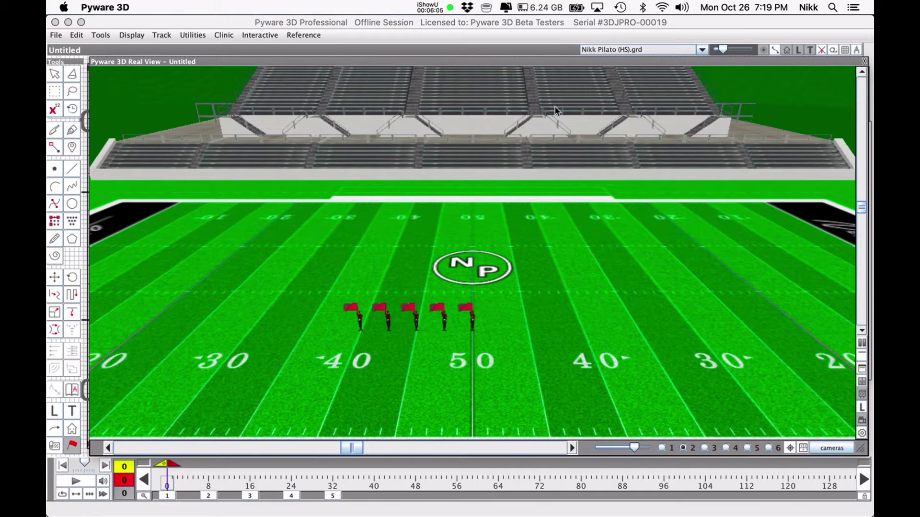
- Set the performers to No Equipment and switch to the low sideline camera 6
click(73, 447)
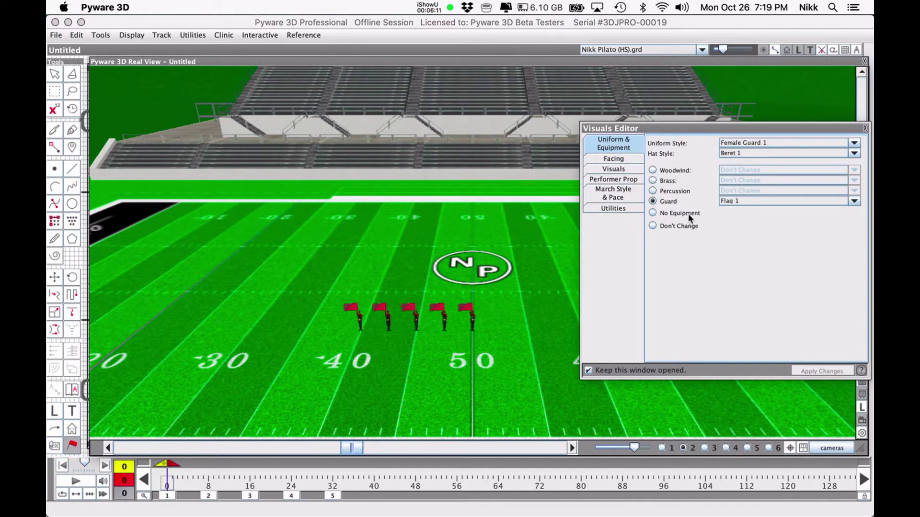
click(666, 212)
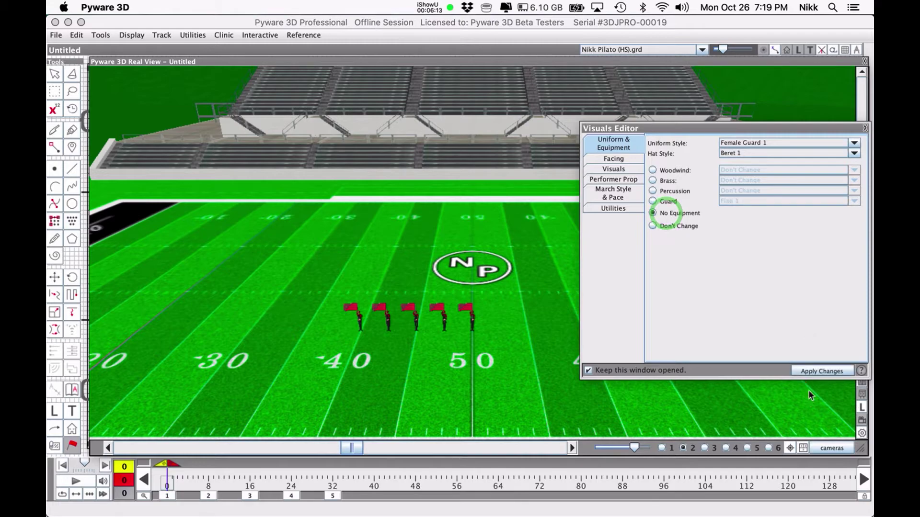
click(819, 372)
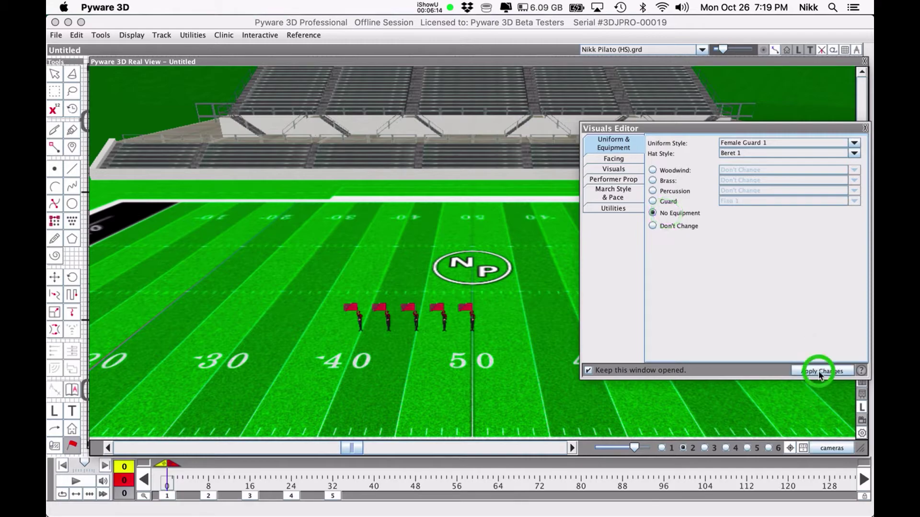
click(771, 448)
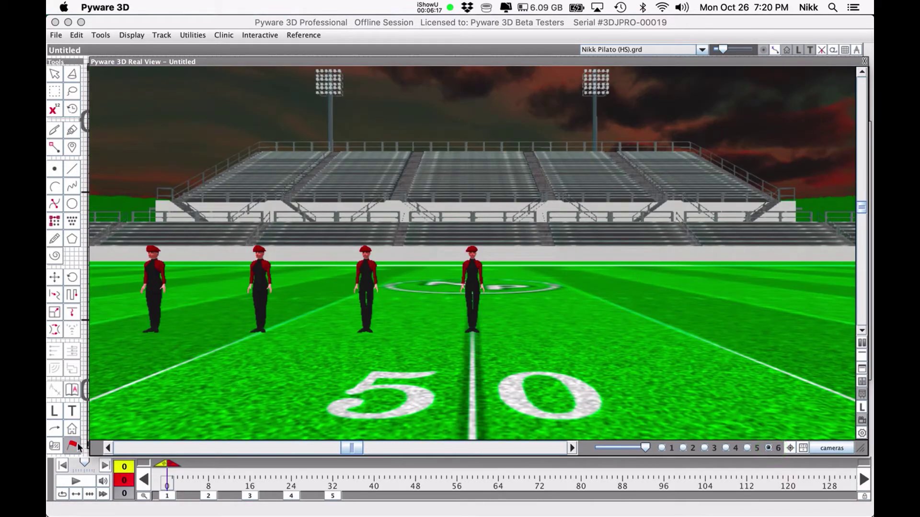
- Check the guard equipment list without changes, then collapse the Real View to the 2D field grid
click(72, 446)
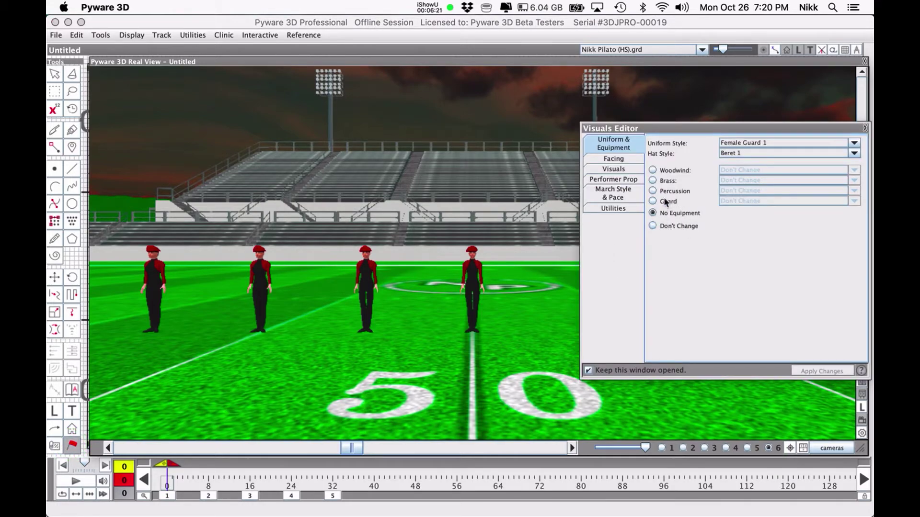
click(663, 200)
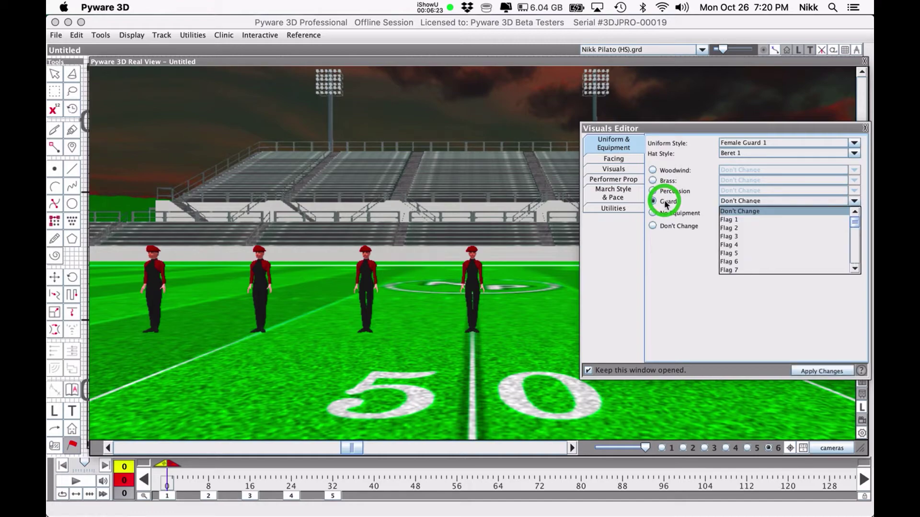
scroll(753, 242, down, 8)
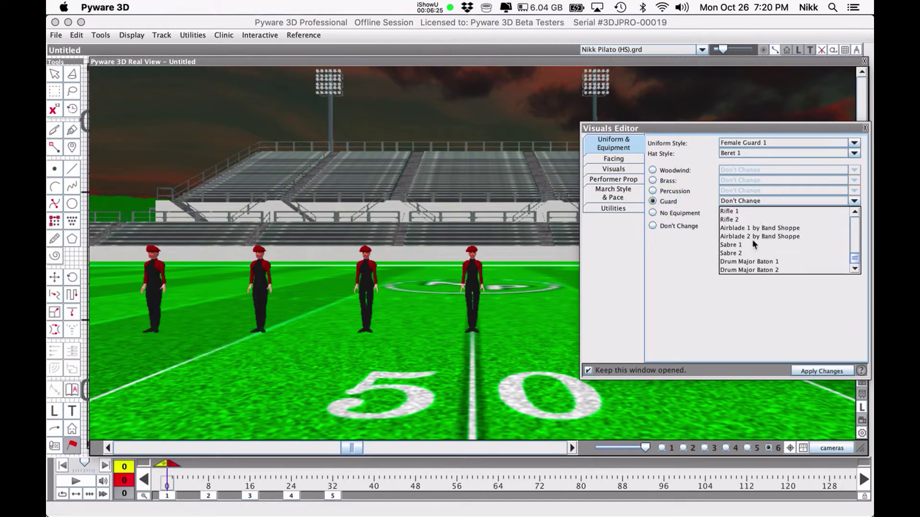
click(657, 278)
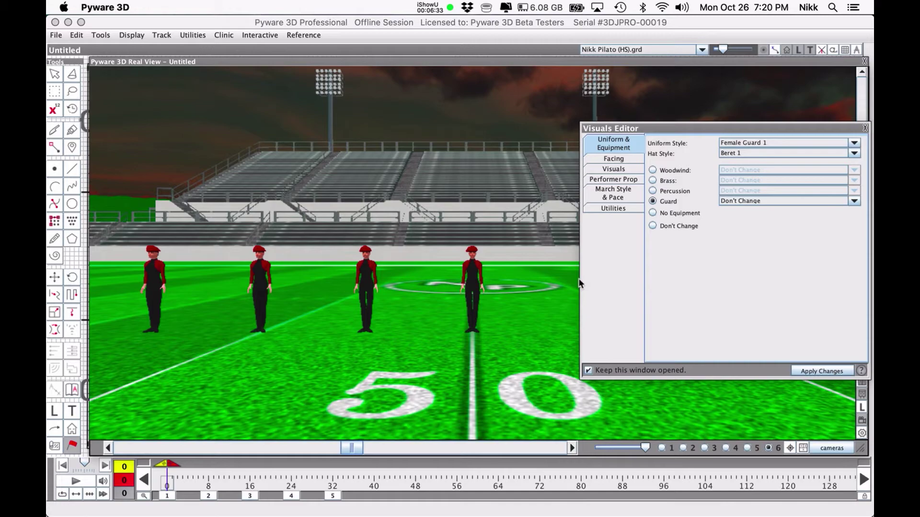
click(475, 62)
click(411, 323)
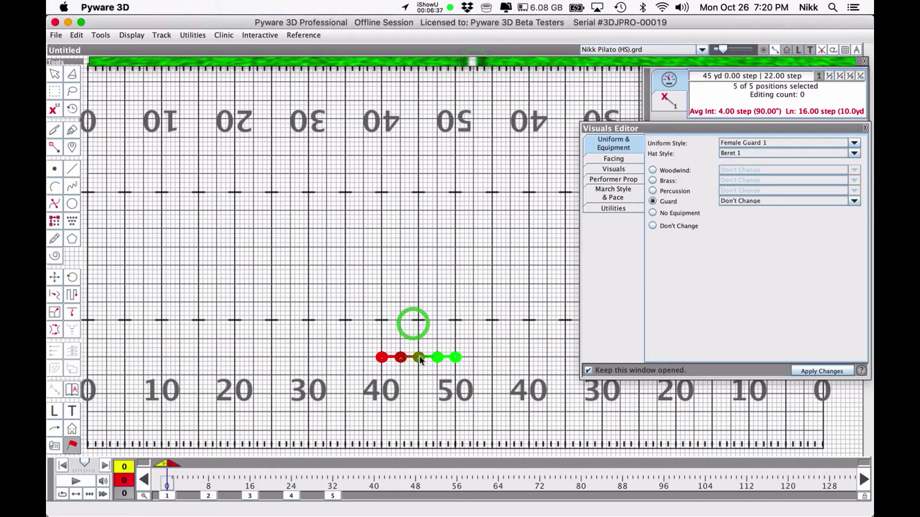
click(334, 336)
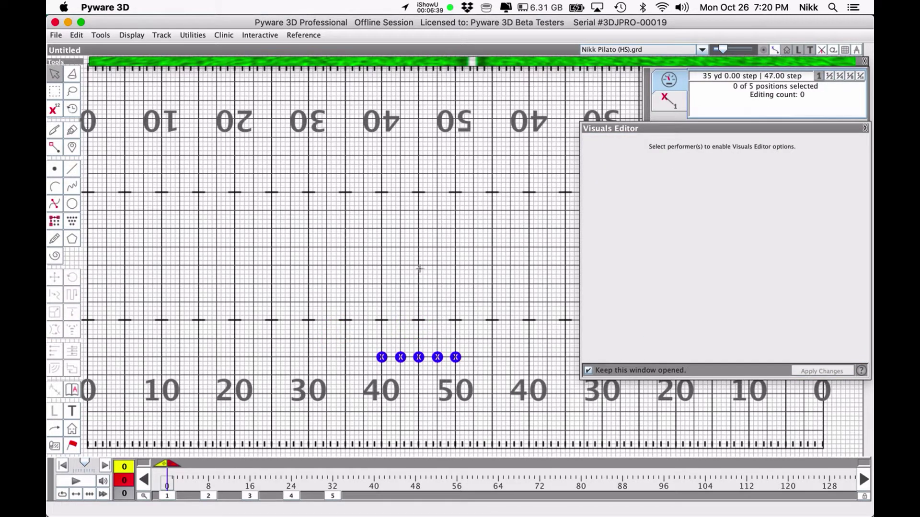
click(438, 367)
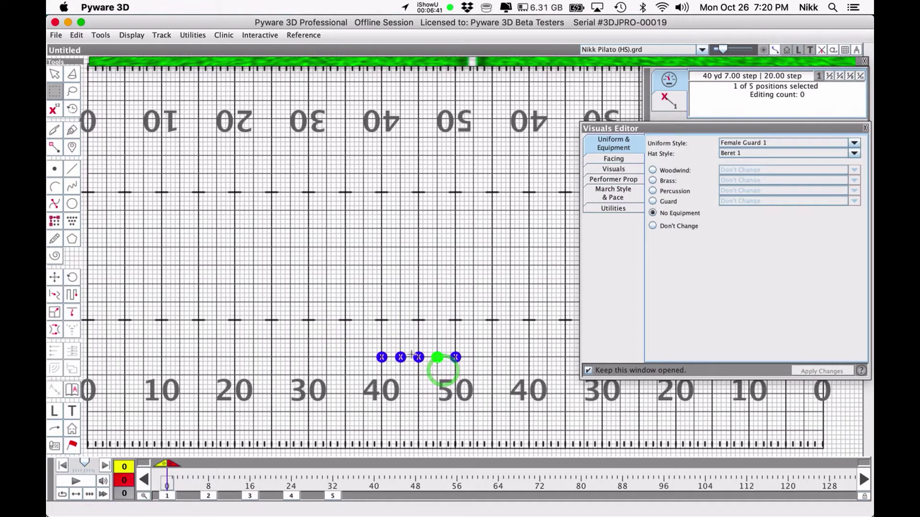
shift+click(400, 356)
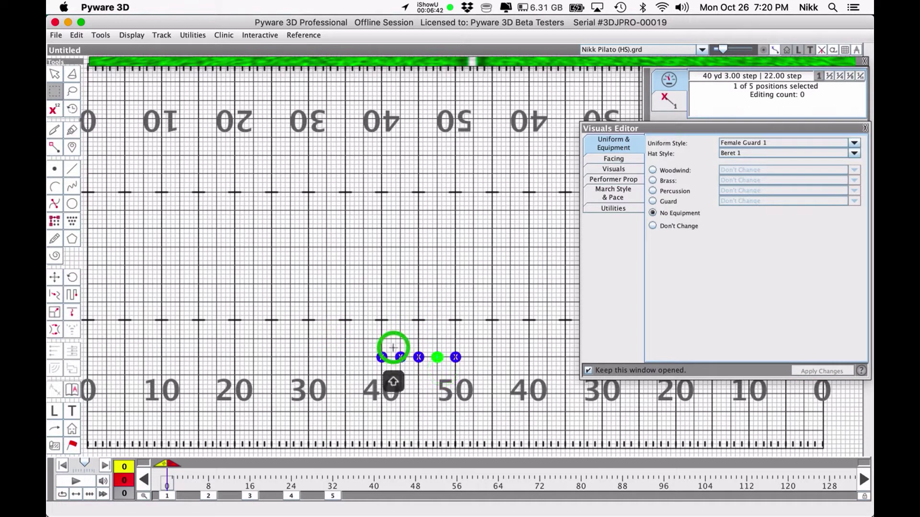
click(765, 142)
scroll(763, 171, down, 1)
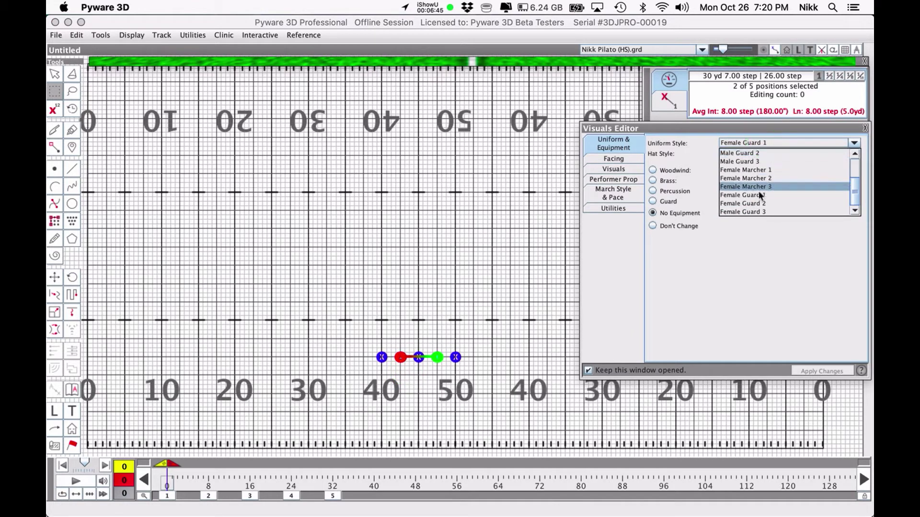
click(756, 203)
click(803, 372)
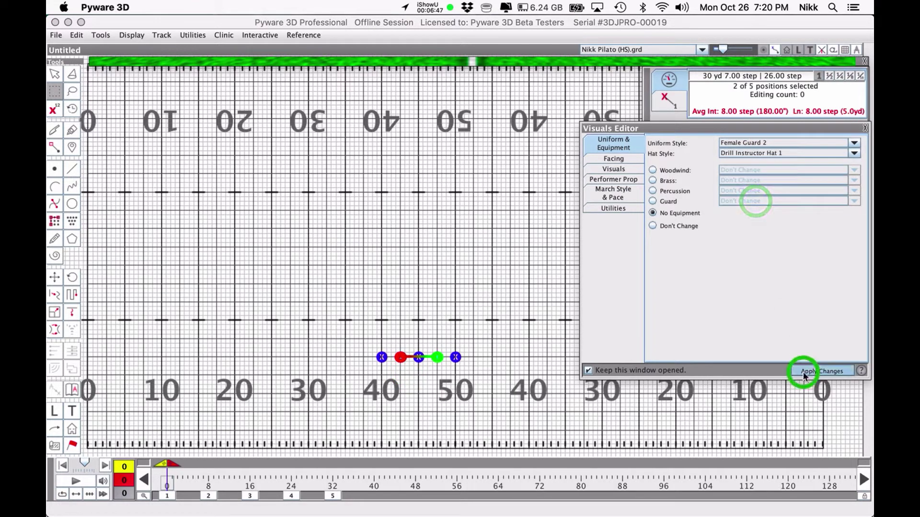
click(426, 153)
click(414, 62)
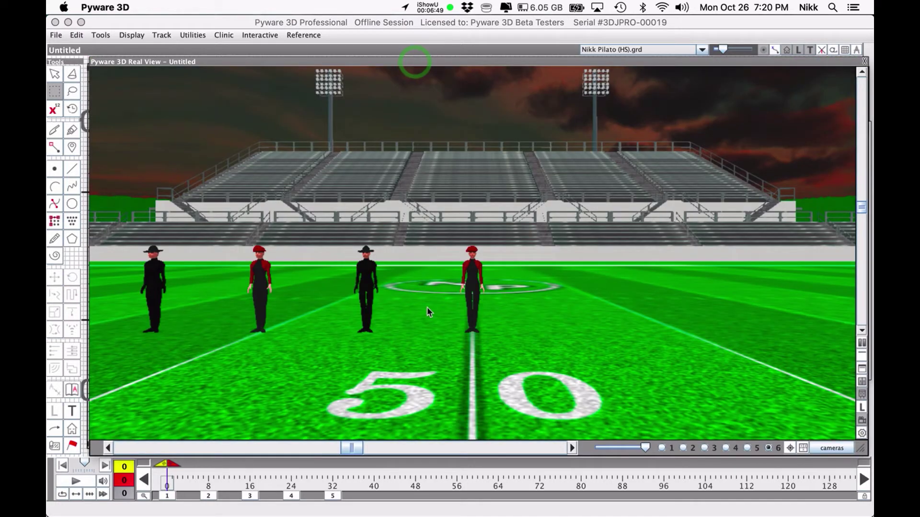
click(472, 253)
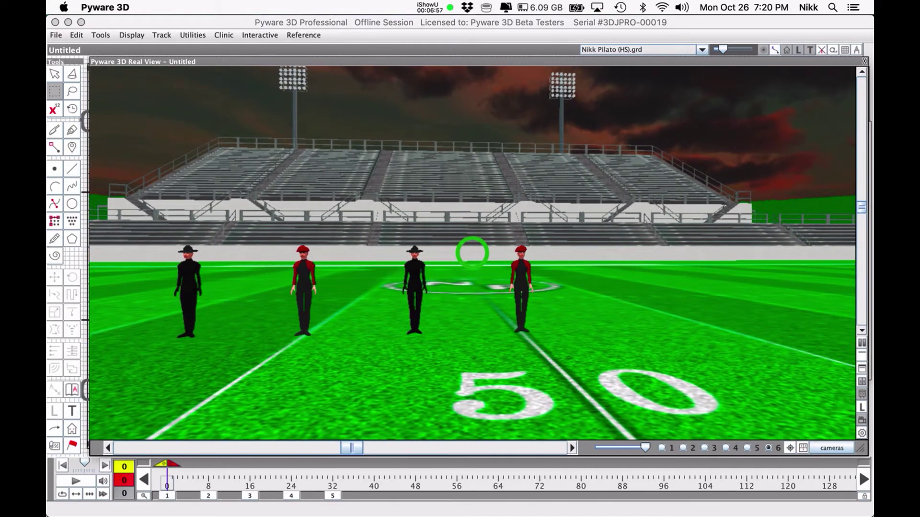
double_click(502, 63)
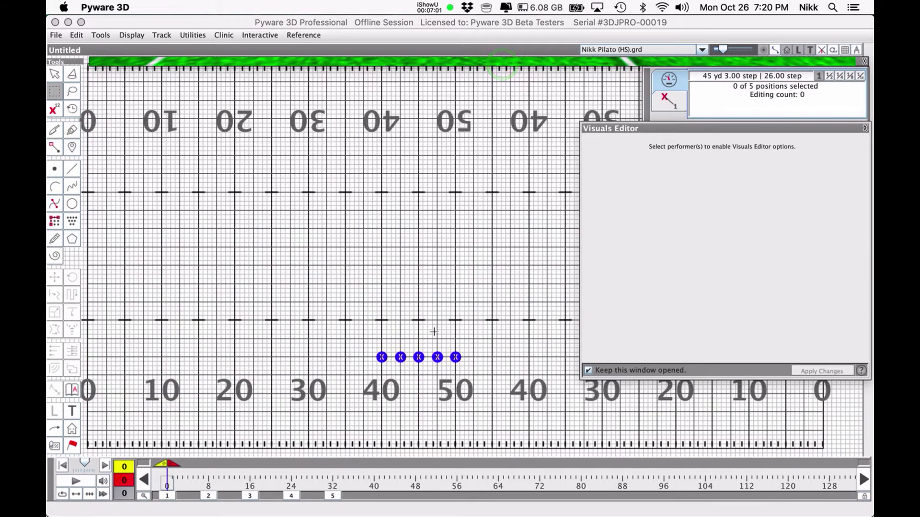
- Marquee-select the five performers and edit the Male Marcher 1 fabric under Document Options' Real View Perspective tab
drag(434, 331, 468, 398)
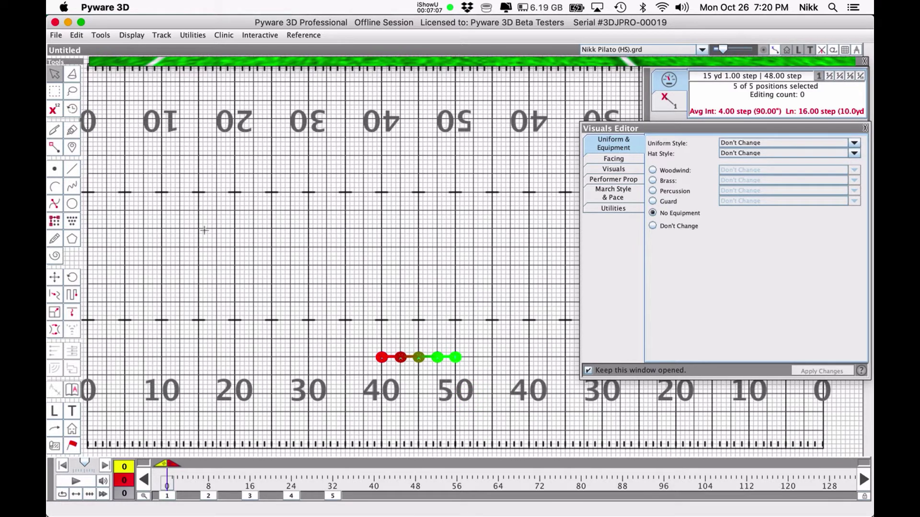
click(63, 37)
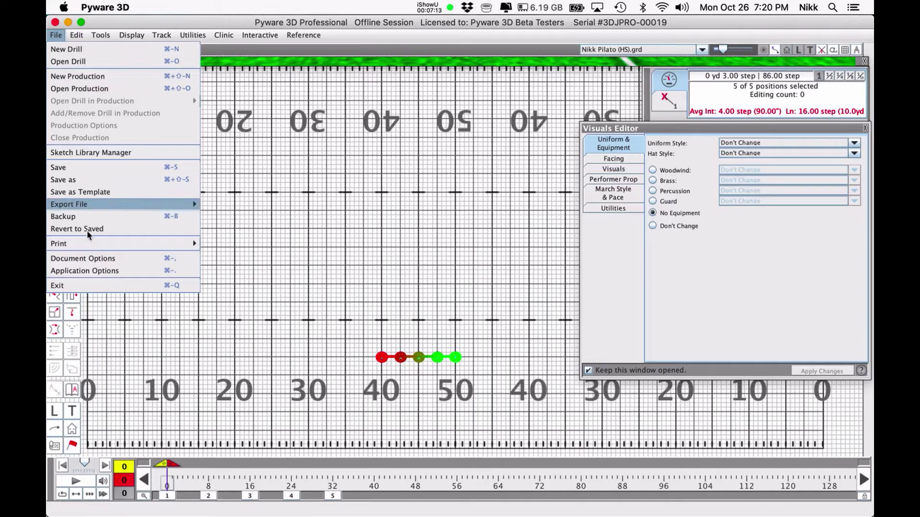
click(91, 259)
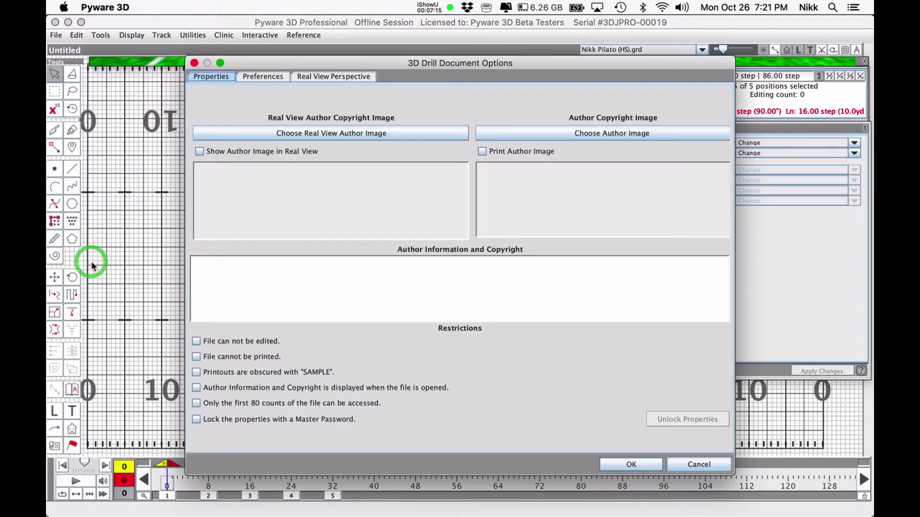
click(325, 77)
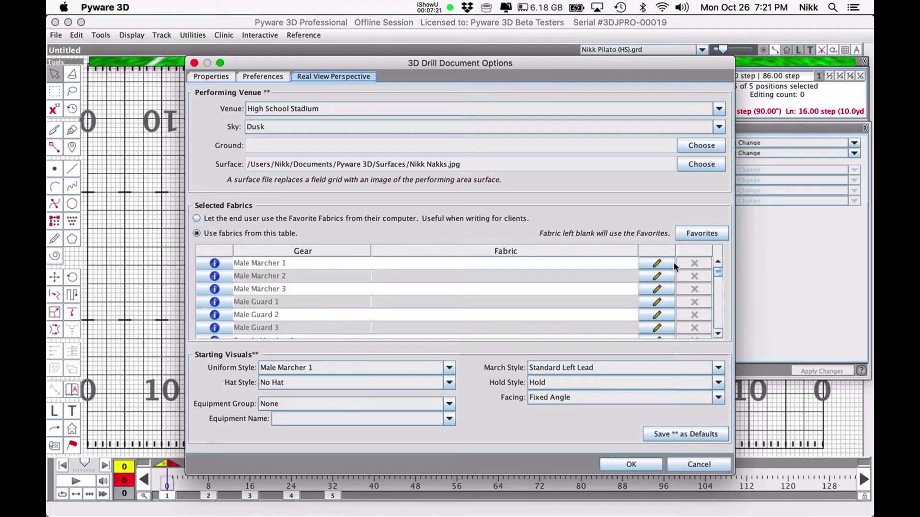
click(656, 264)
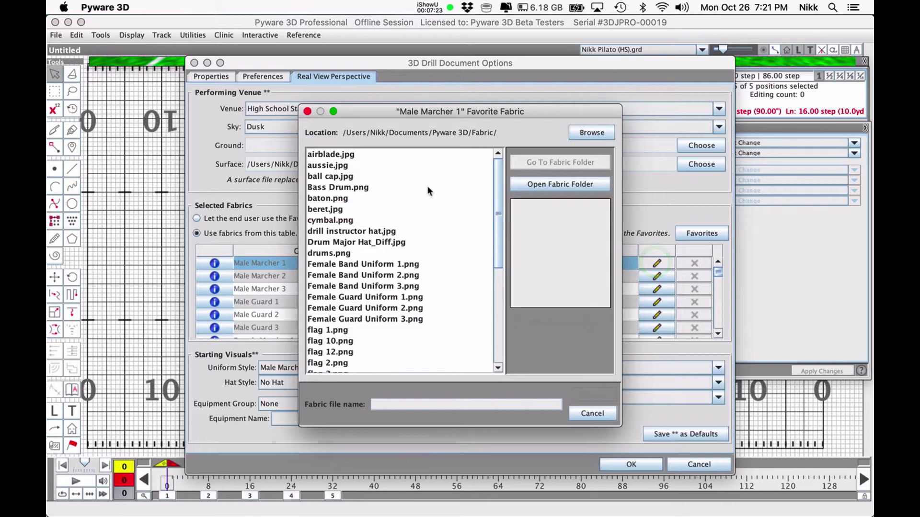
- Scroll through the built-in Favorite Fabric files, then browse the Fabric folder for a custom image
scroll(372, 186, down, 2)
scroll(371, 187, down, 2)
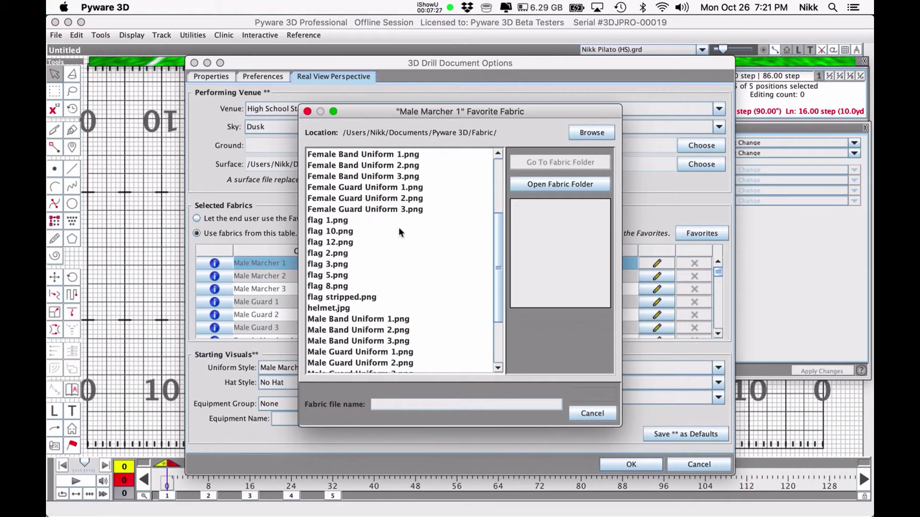
scroll(383, 282, down, 1)
scroll(368, 316, down, 2)
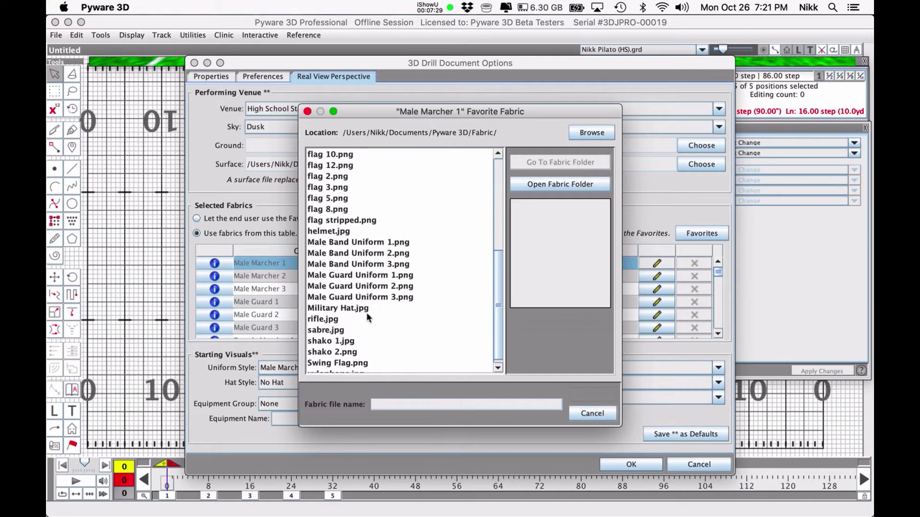
scroll(365, 288, down, 1)
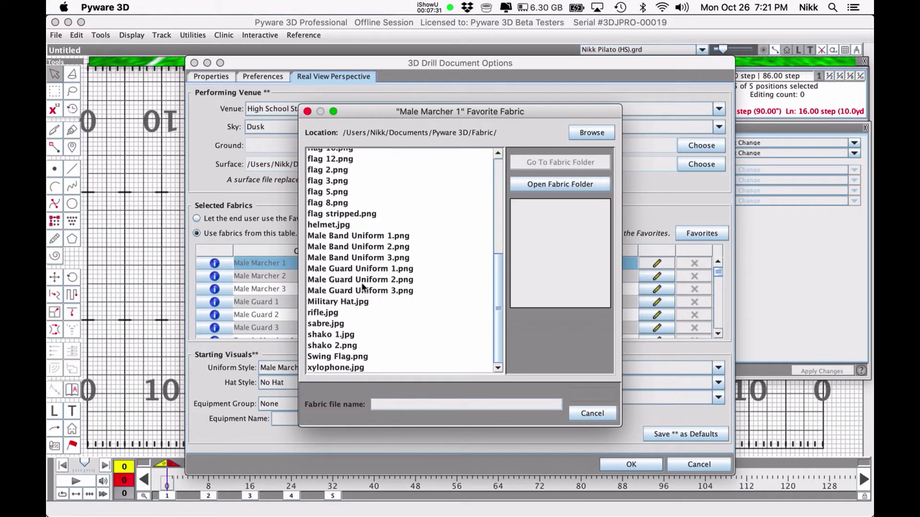
scroll(340, 312, up, 3)
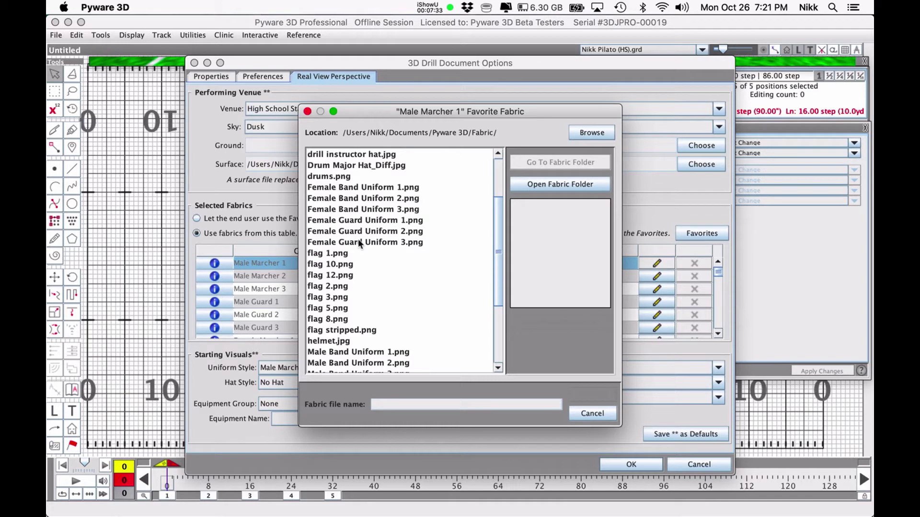
scroll(358, 238, up, 3)
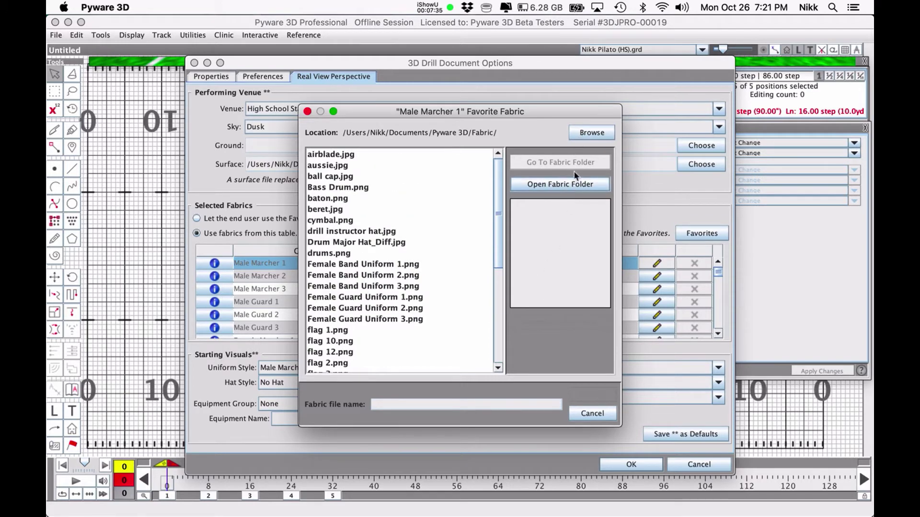
click(586, 137)
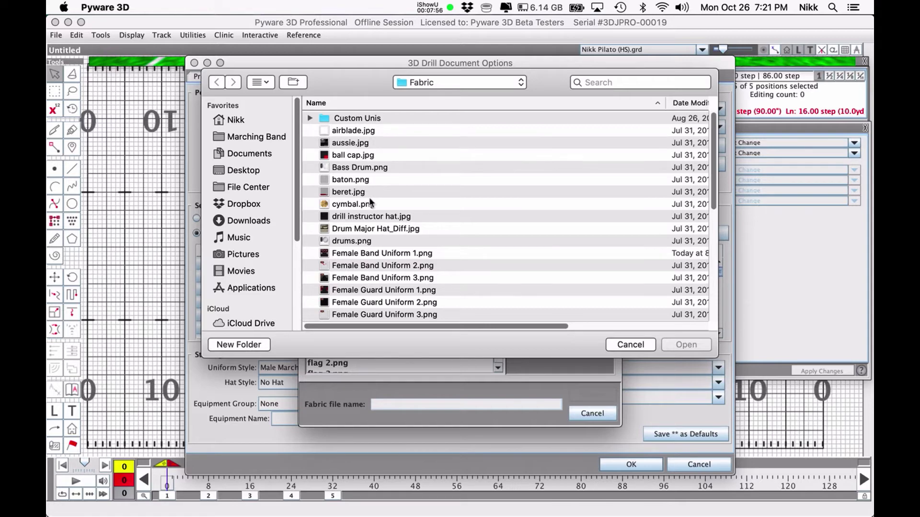
- Assign ISU.jpg from Custom Unis > Indiana State as the Male Marcher 1 fabric
click(359, 121)
double_click(360, 121)
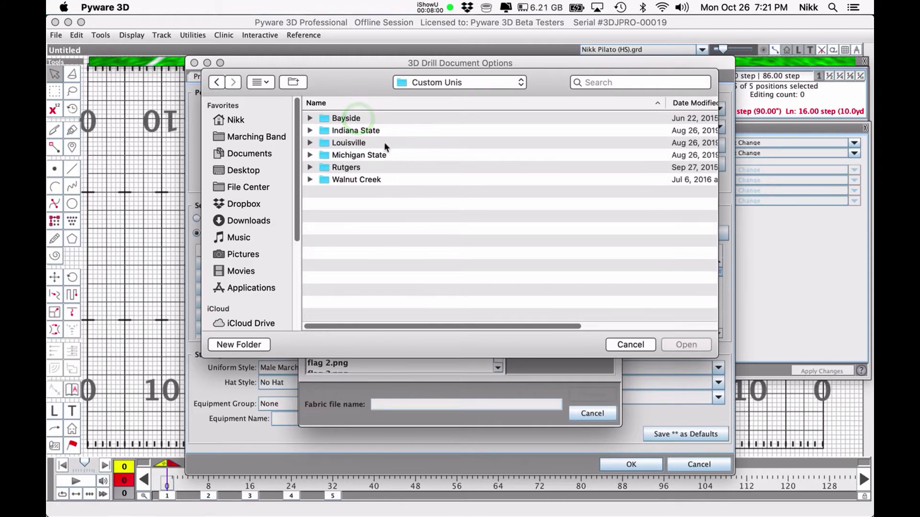
double_click(356, 130)
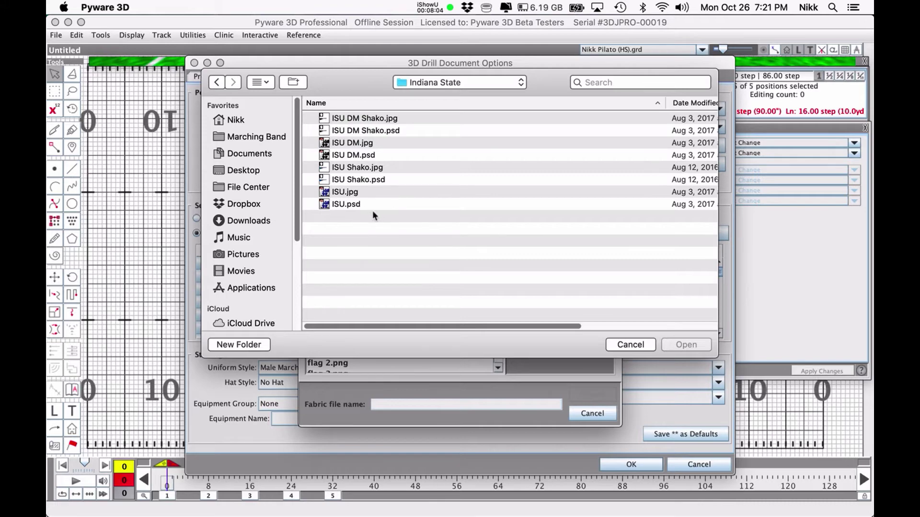
click(350, 193)
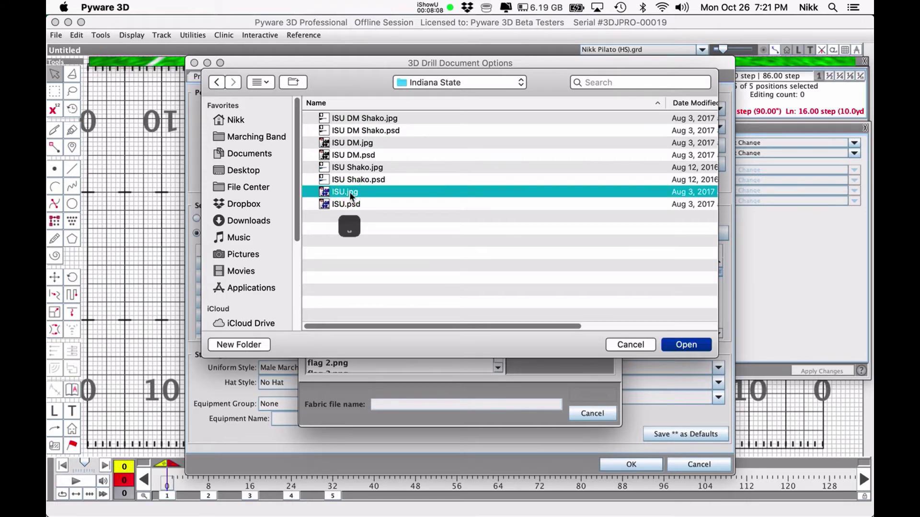
key(space)
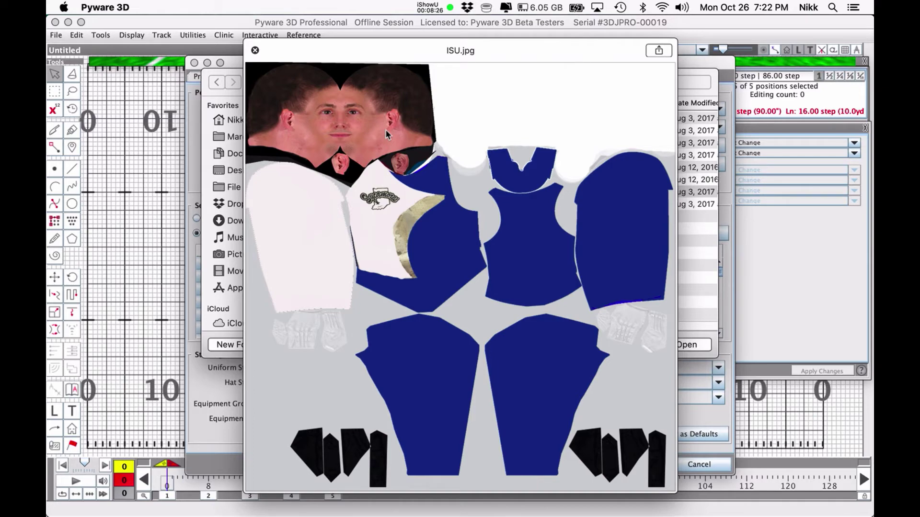
key(space)
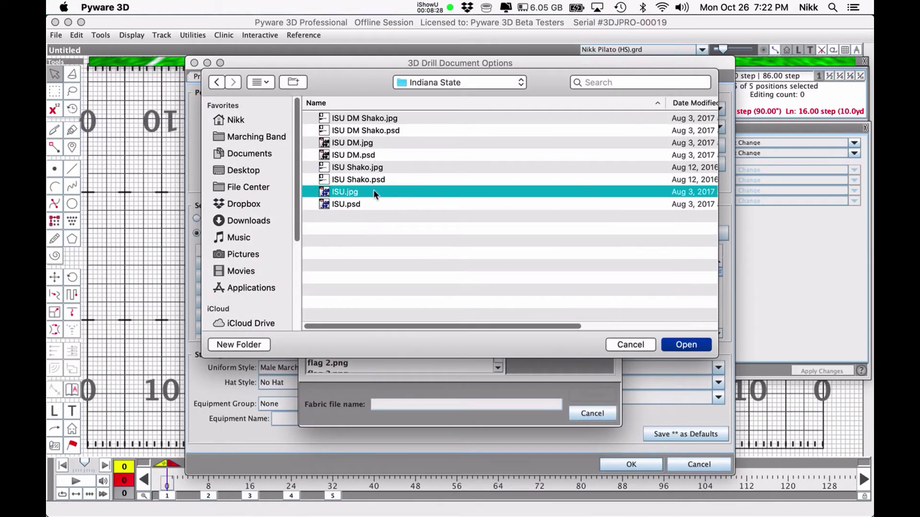
key(Return)
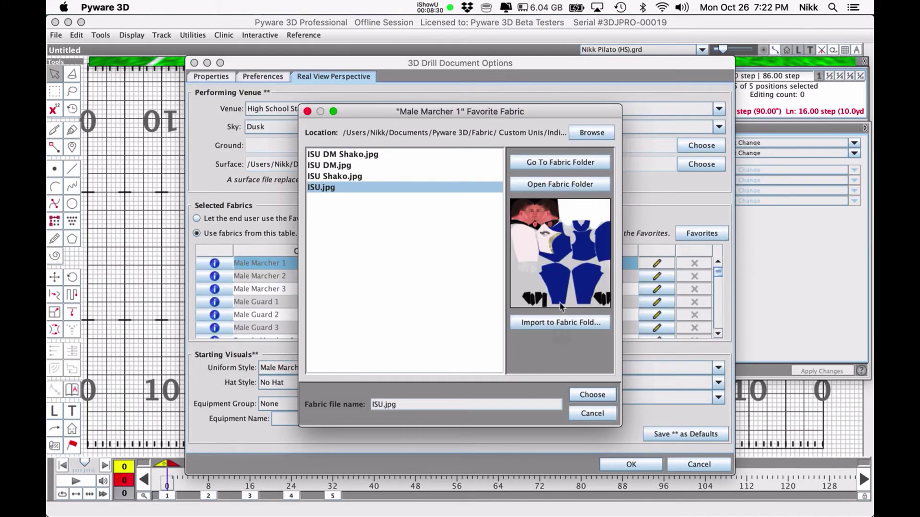
click(591, 397)
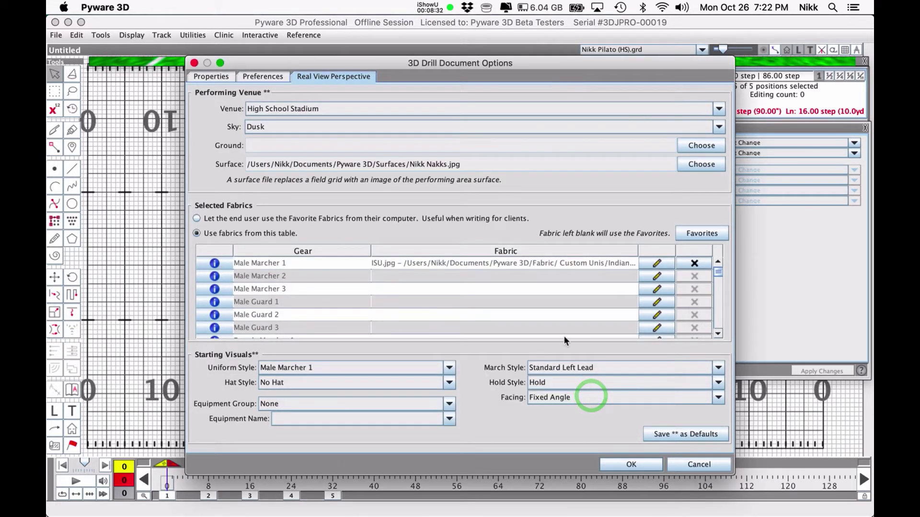
- Assign ISU Shako.jpg to Shako With Plume 1 and save the document options
scroll(563, 335, down, 4)
scroll(564, 340, down, 2)
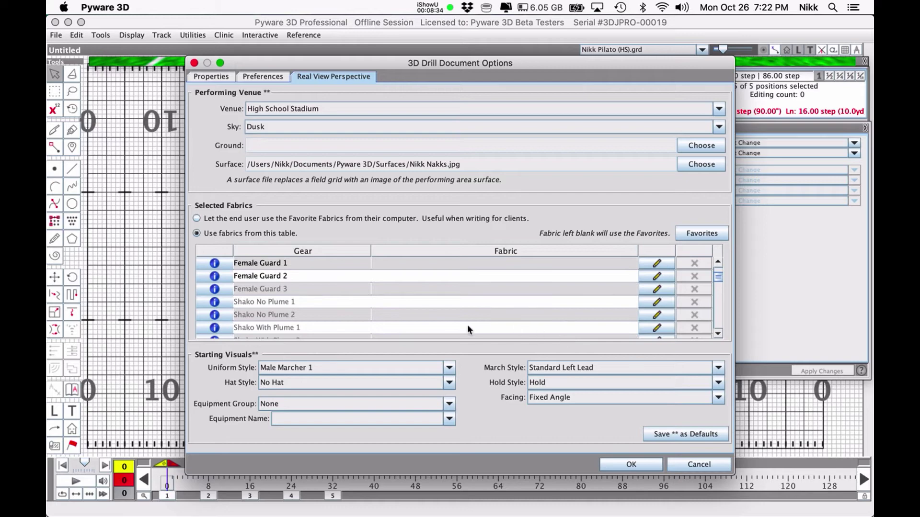
scroll(468, 329, down, 1)
click(655, 315)
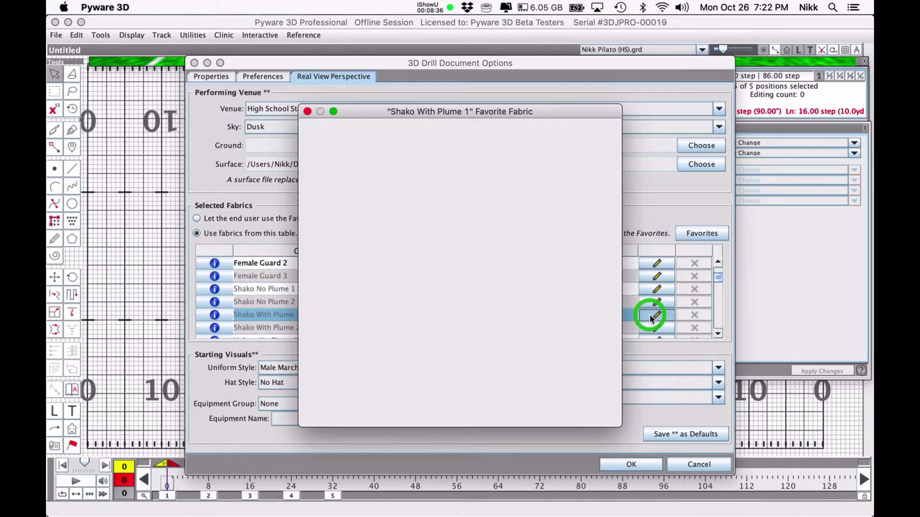
click(318, 187)
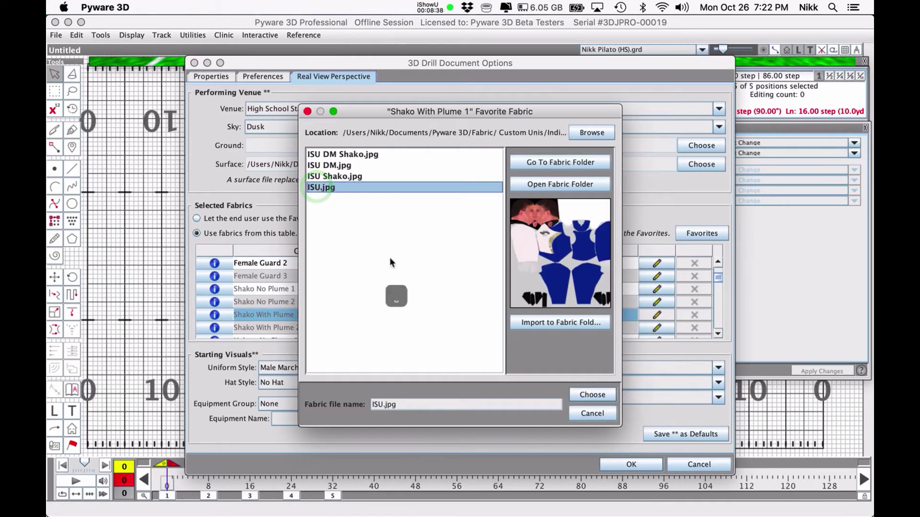
click(343, 180)
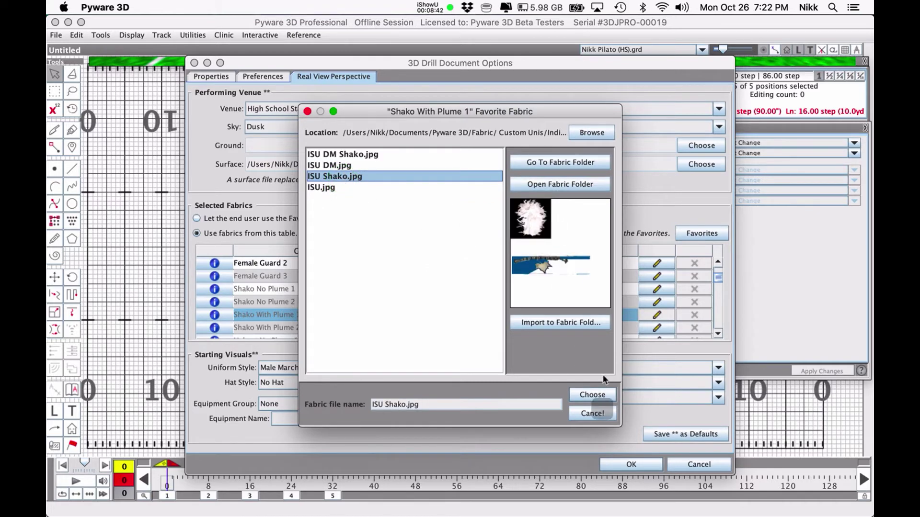
click(589, 394)
click(637, 465)
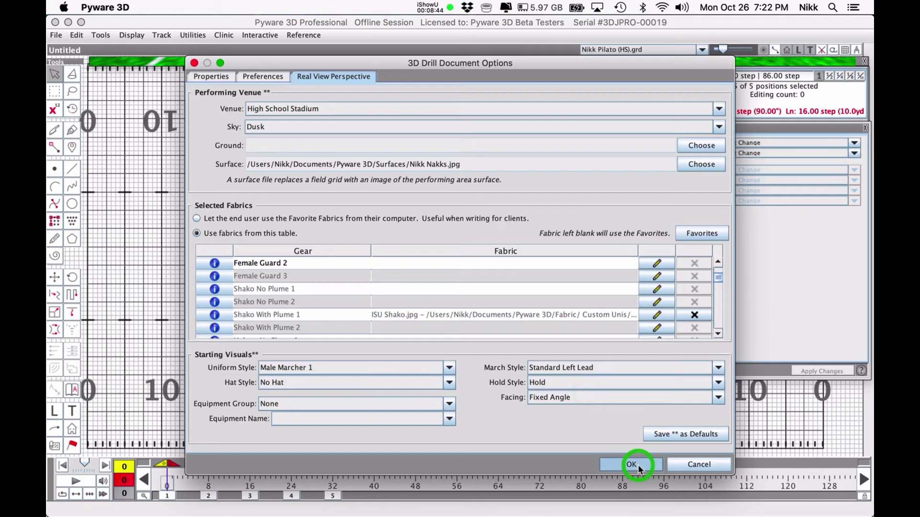
- Apply the Male Marcher 1 uniform and Shako With Plume 1 hat to all five performers, then deselect them
click(461, 277)
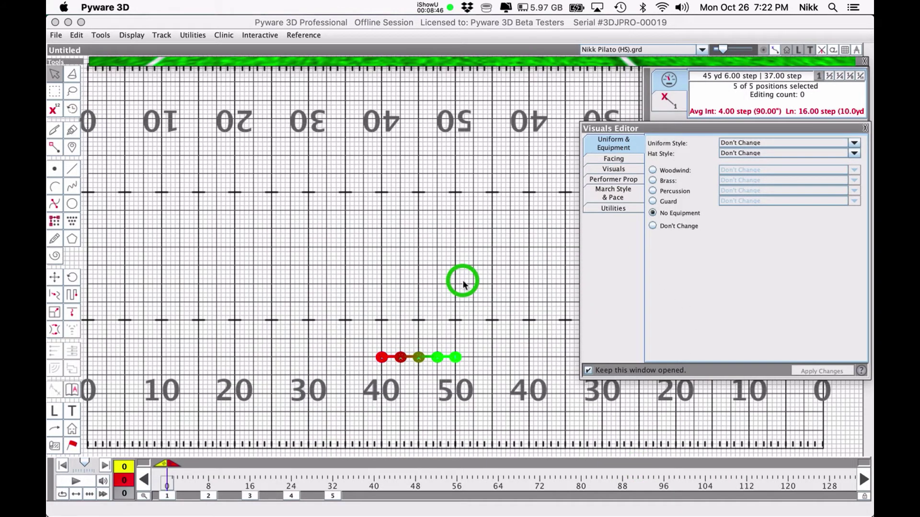
drag(366, 339, 461, 382)
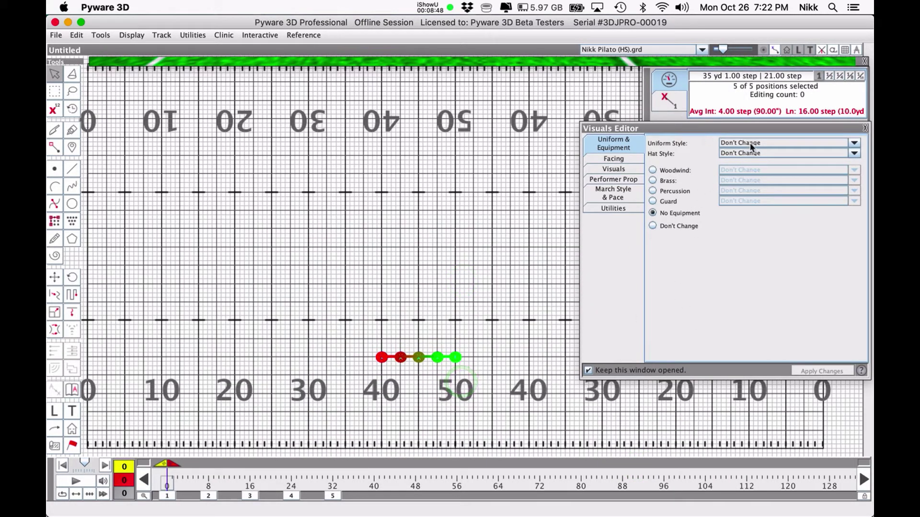
click(757, 143)
click(757, 163)
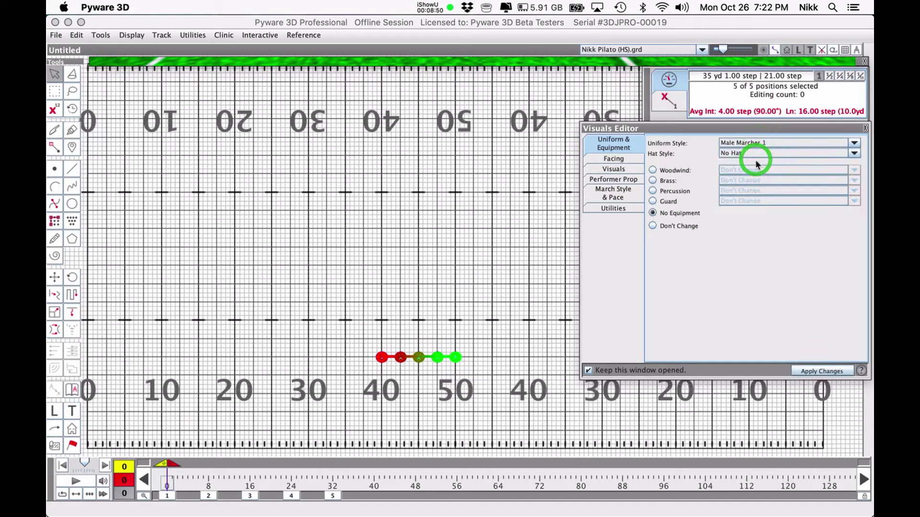
click(737, 152)
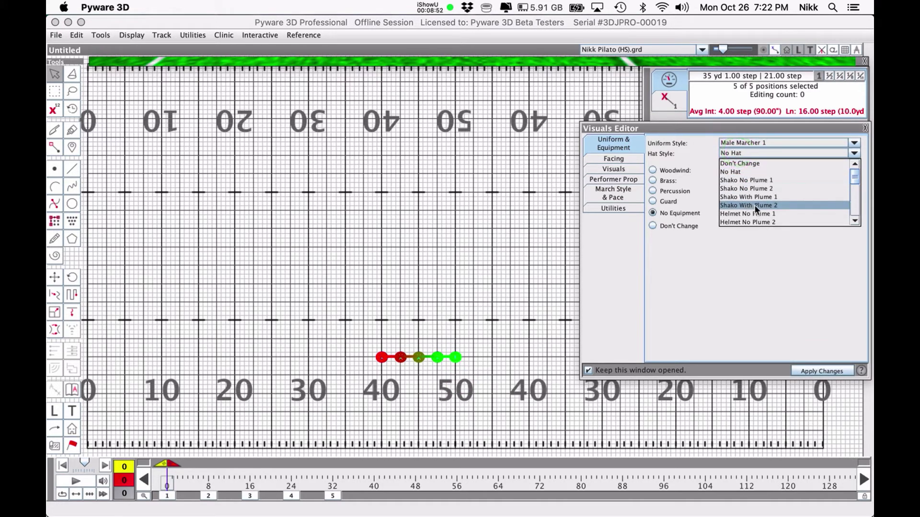
click(766, 197)
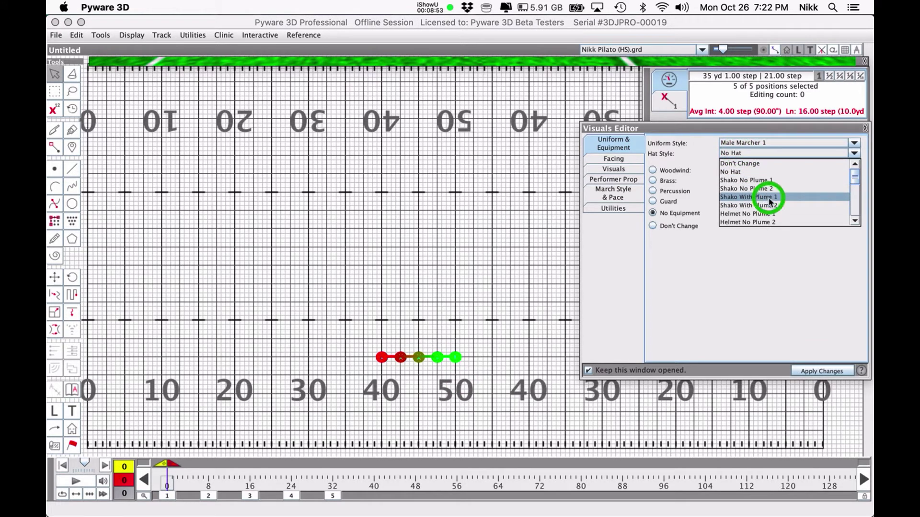
click(813, 371)
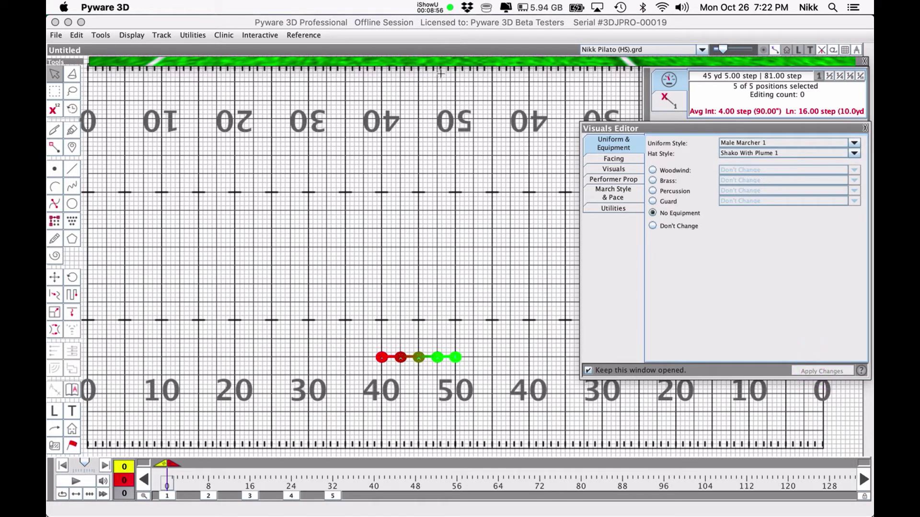
click(425, 120)
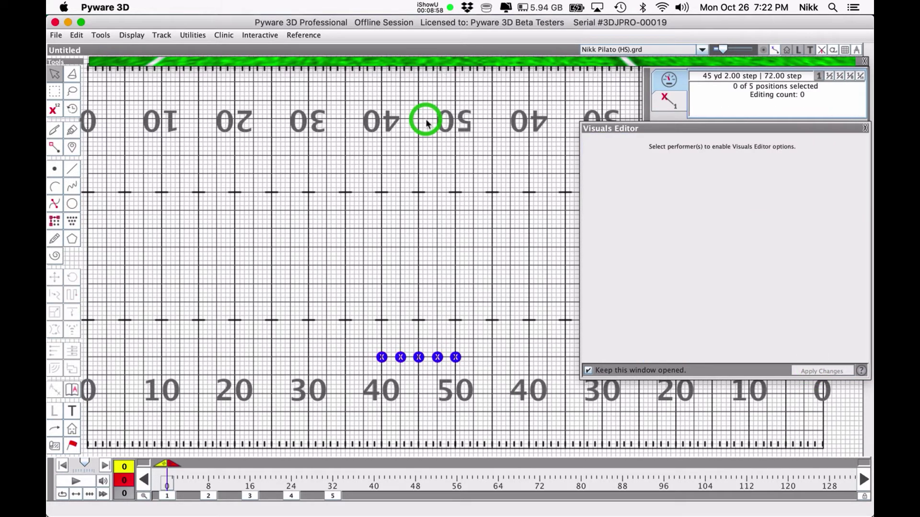
- Expand the Real View and zoom in on the centre marcher's blue-and-white ISU uniform and shako
click(389, 63)
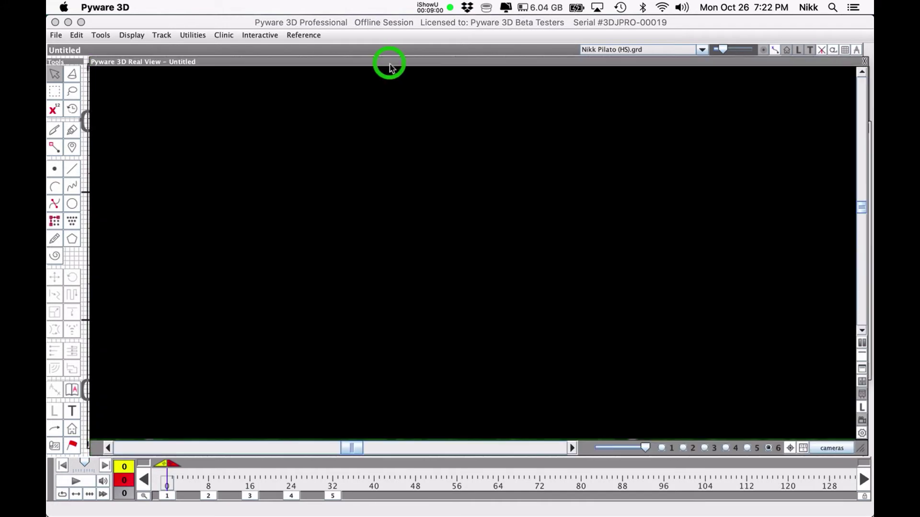
scroll(487, 360, up, 3)
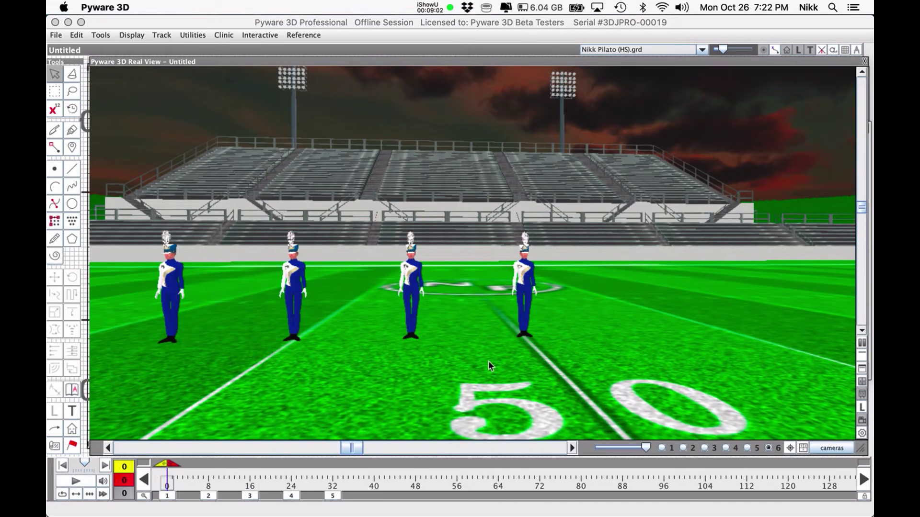
scroll(487, 361, up, 5)
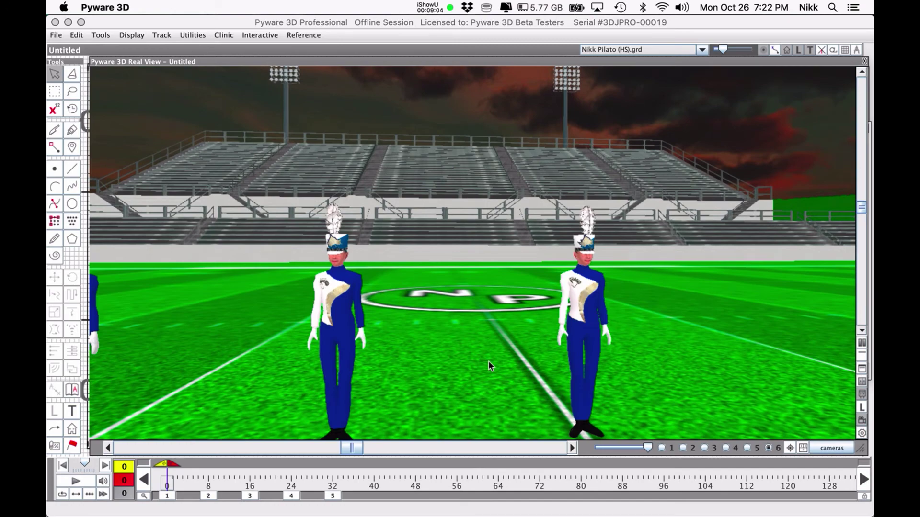
scroll(487, 361, up, 2)
click(351, 447)
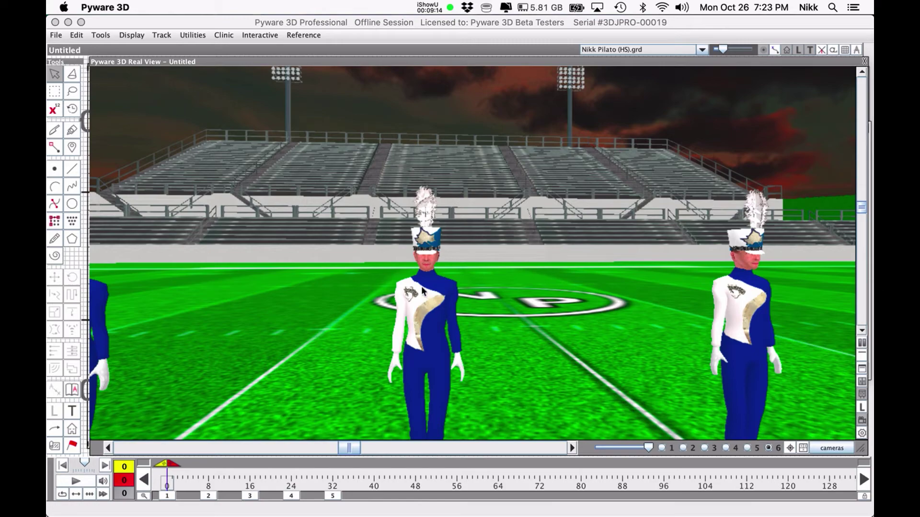
scroll(413, 285, up, 3)
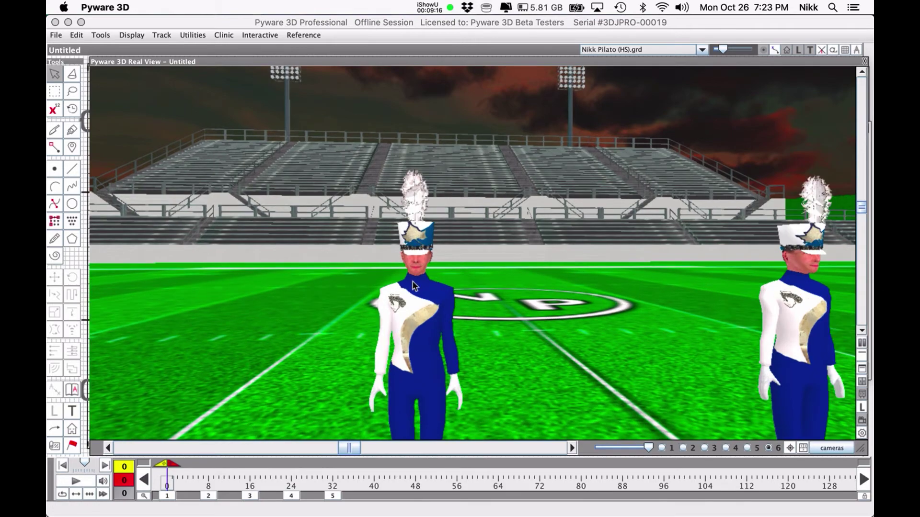
scroll(413, 286, up, 4)
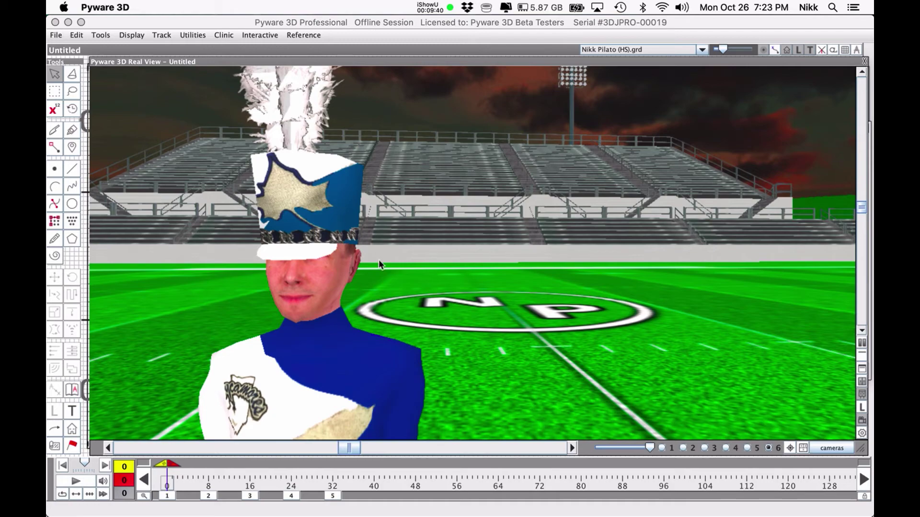
- Zoom the Real View camera back out to a wide shot of all five marchers on the field
click(336, 336)
click(345, 199)
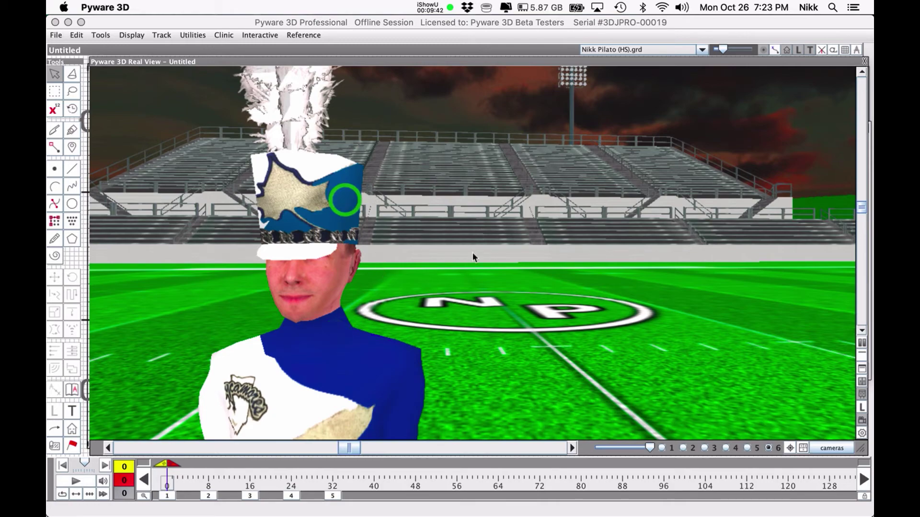
click(380, 385)
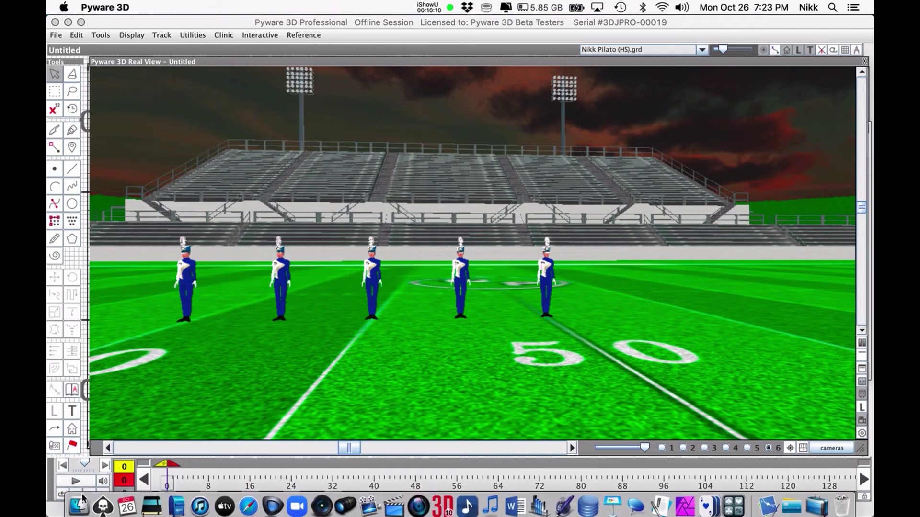
- Browse Creative > Visual > Miscellaneous > Pyware Files > Fabrics and open Female Band Uniform 3.png
click(61, 498)
double_click(324, 108)
double_click(324, 120)
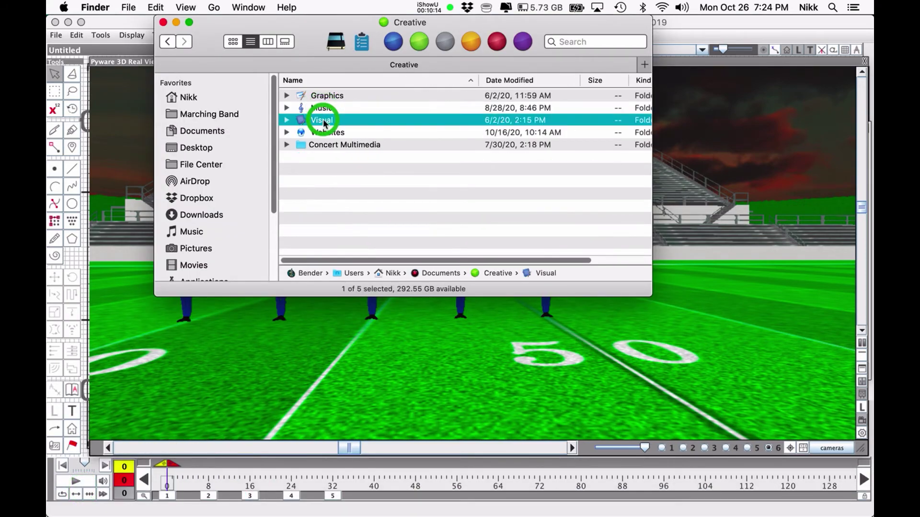
scroll(331, 173, up, 5)
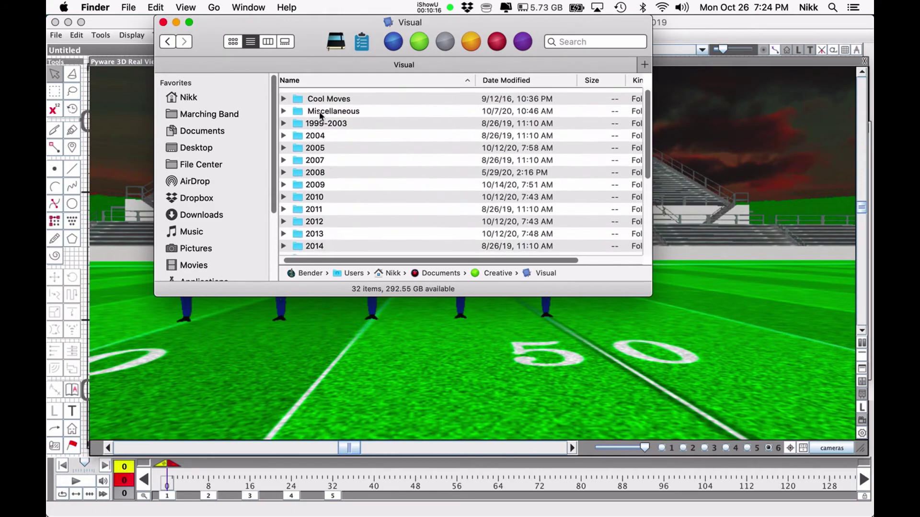
double_click(325, 109)
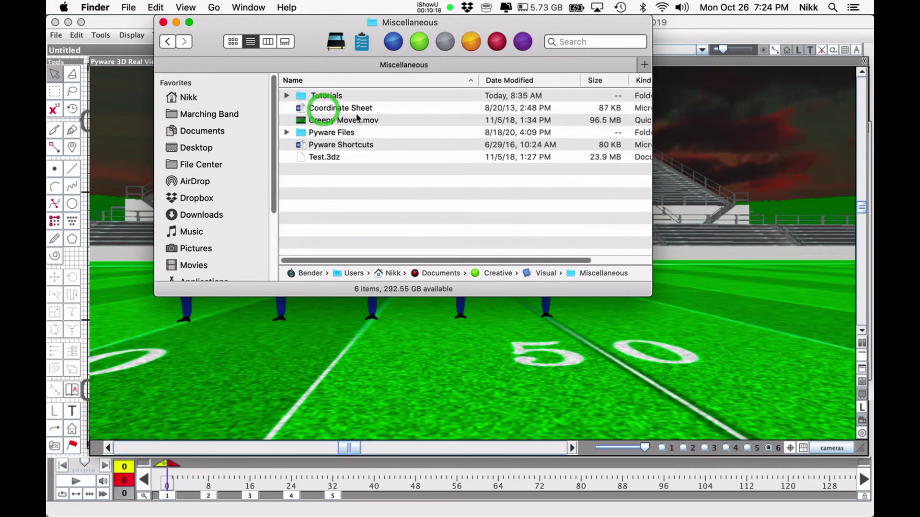
double_click(327, 134)
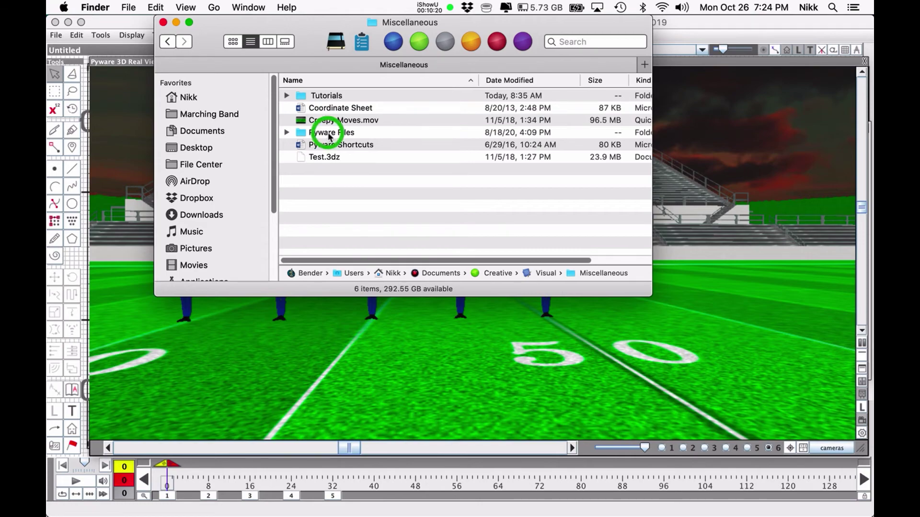
double_click(318, 96)
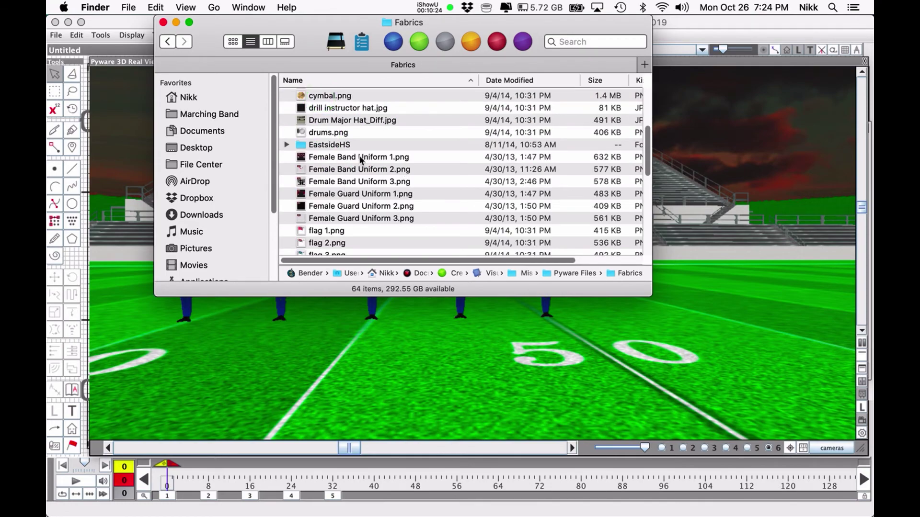
double_click(344, 183)
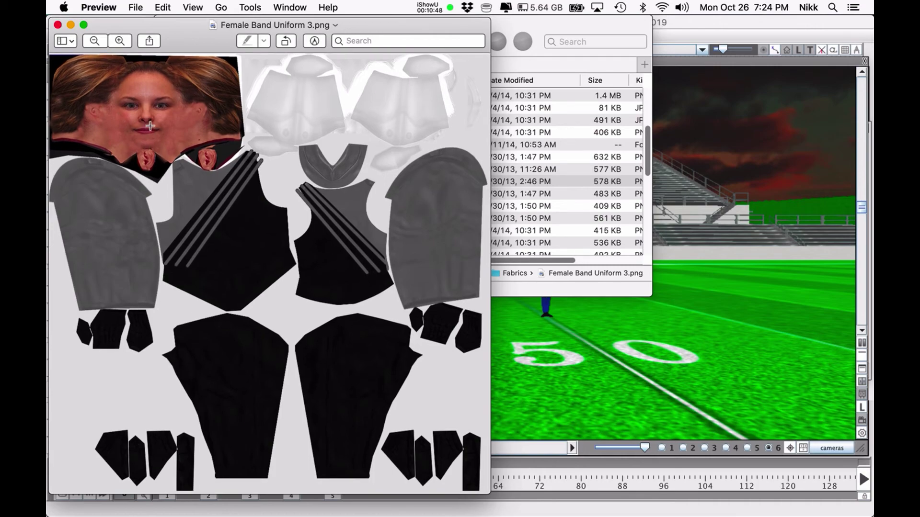
- Zoom in on the face area of the uniform texture, zoom back out, then close Preview
scroll(150, 126, up, 3)
scroll(150, 124, up, 5)
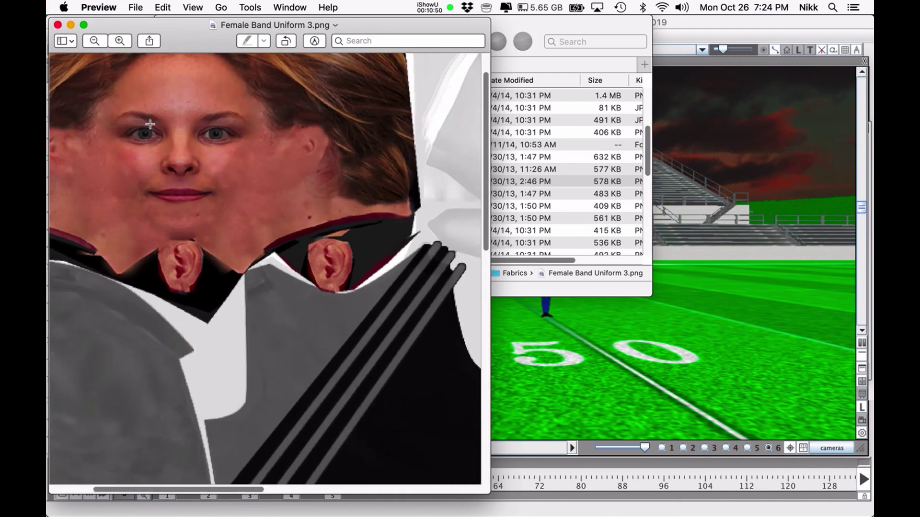
scroll(150, 125, up, 4)
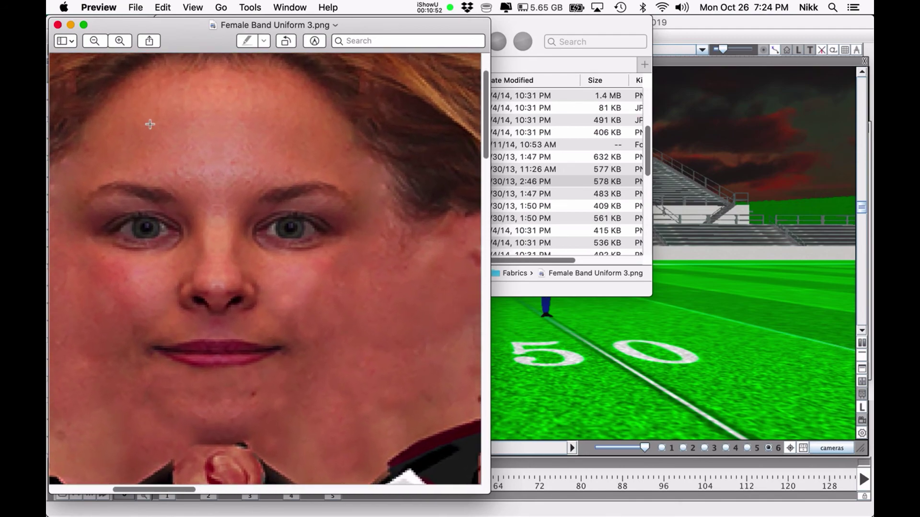
scroll(219, 190, down, 6)
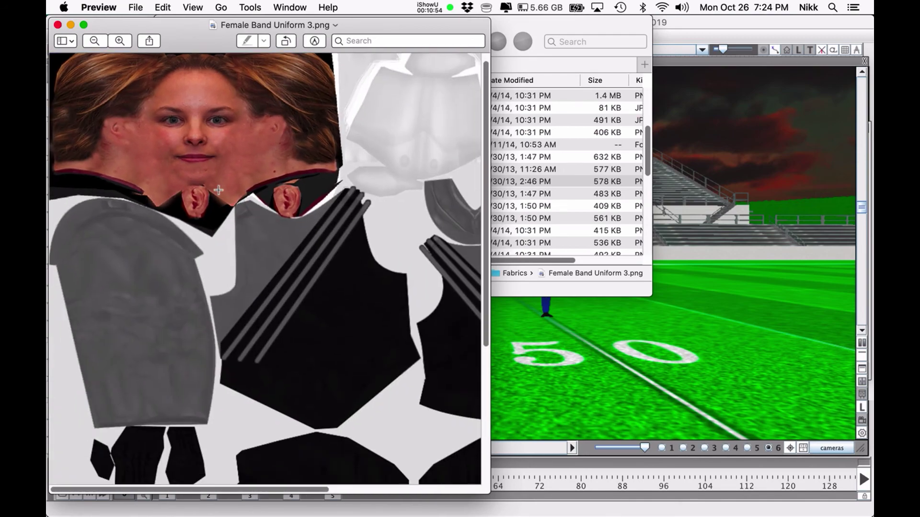
click(58, 24)
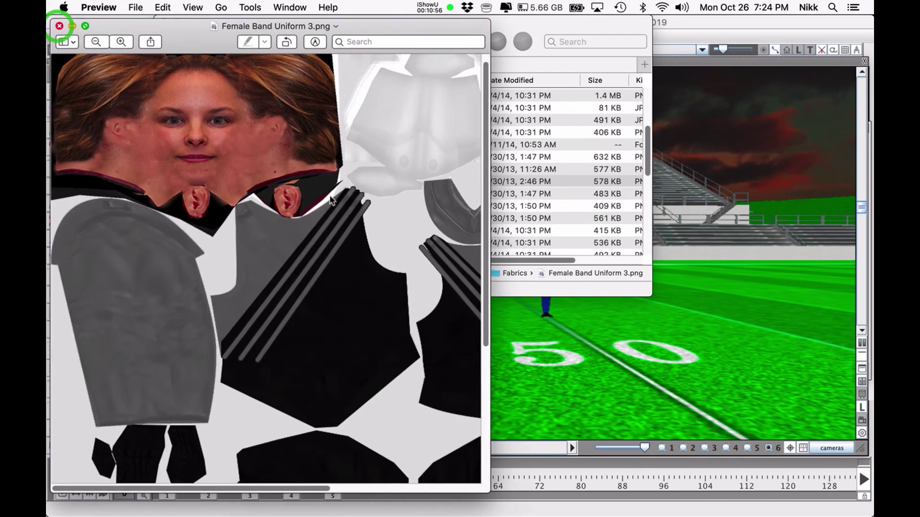
click(488, 177)
scroll(470, 312, up, 6)
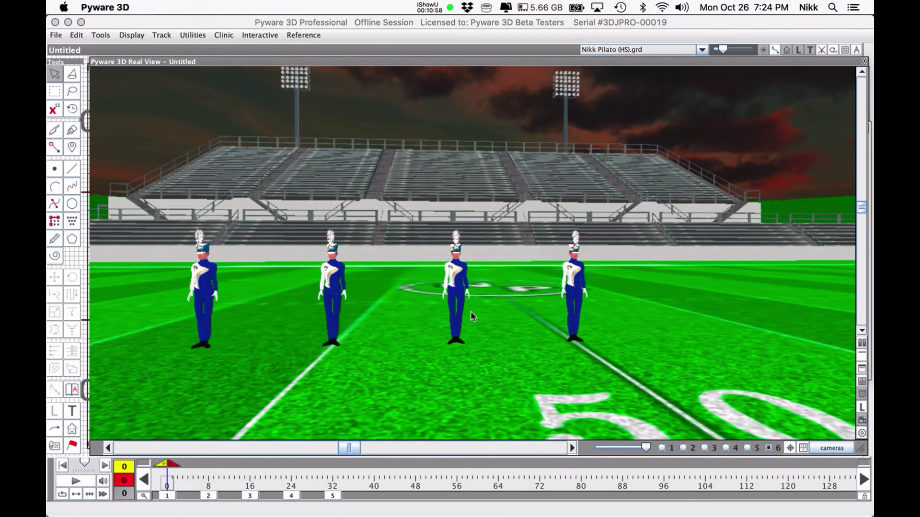
scroll(470, 312, up, 4)
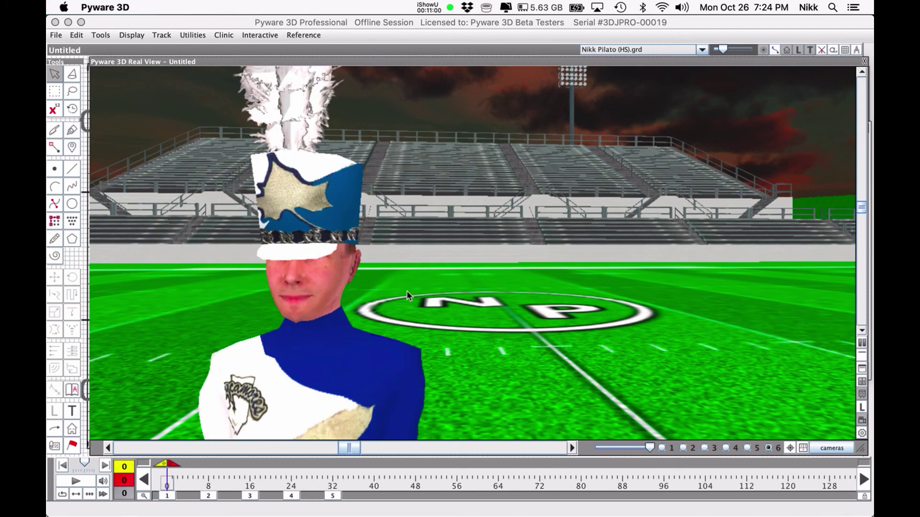
drag(288, 300, 472, 300)
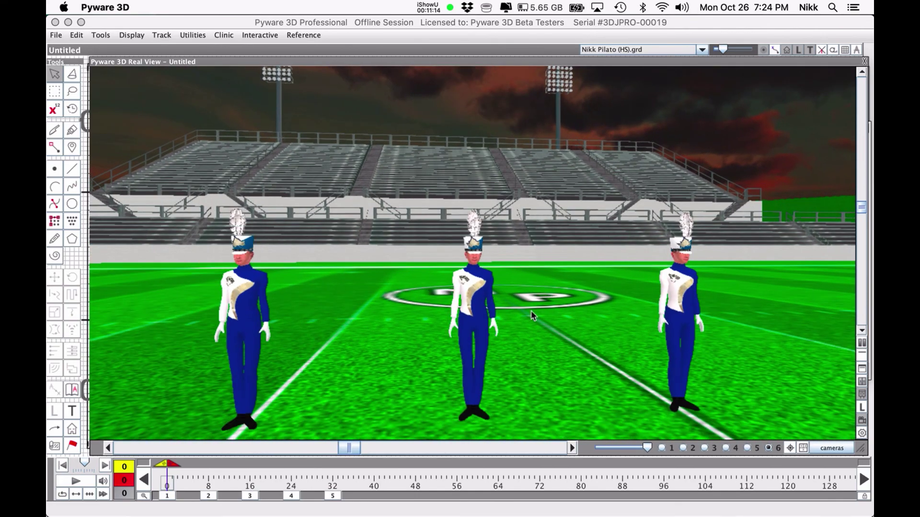
drag(473, 257, 473, 257)
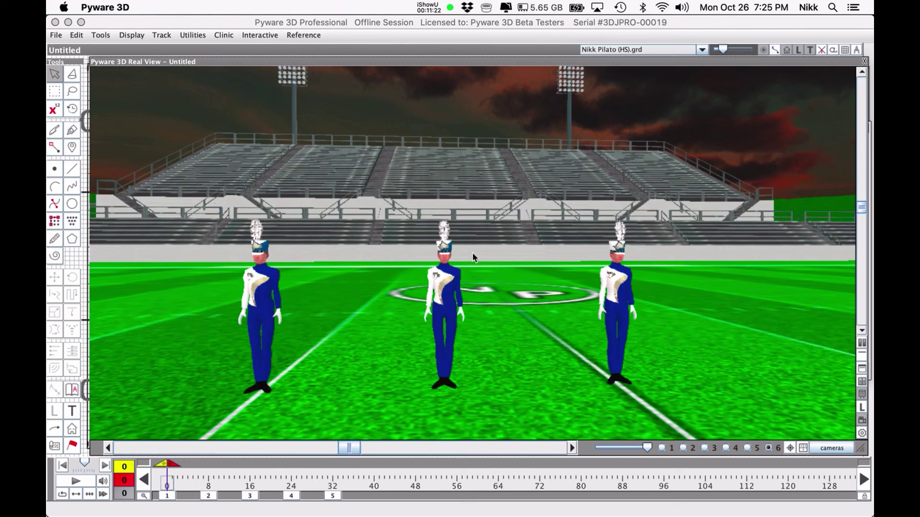
click(72, 446)
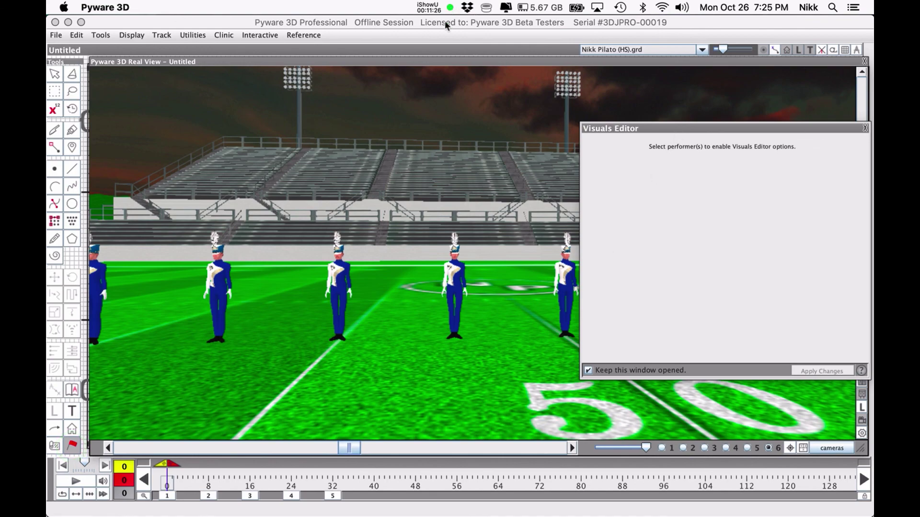
- Collapse Real View, select all five performers on the field, and show their Uniform & Equipment settings
click(435, 60)
click(362, 345)
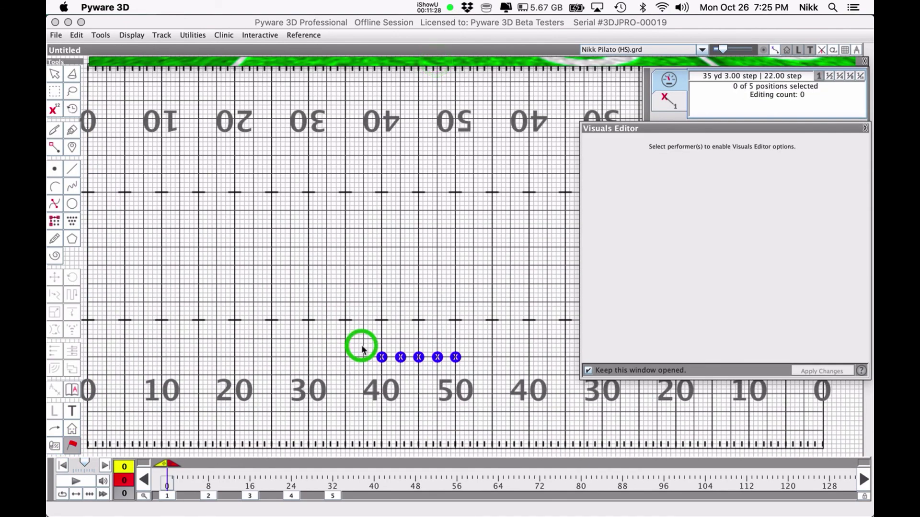
click(469, 383)
click(440, 373)
click(474, 386)
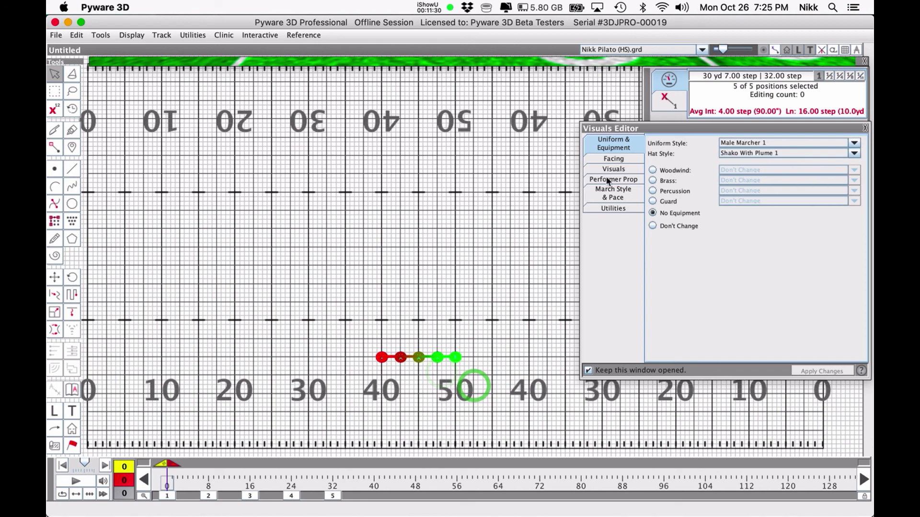
click(614, 143)
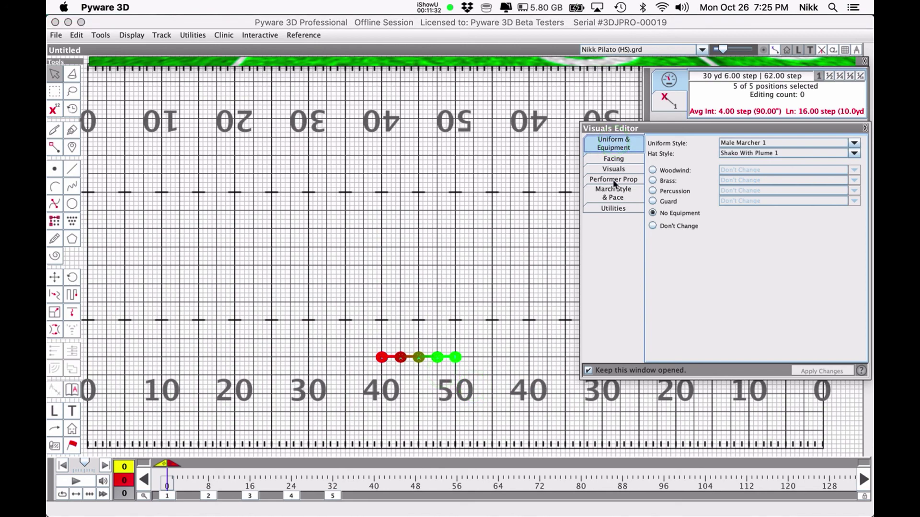